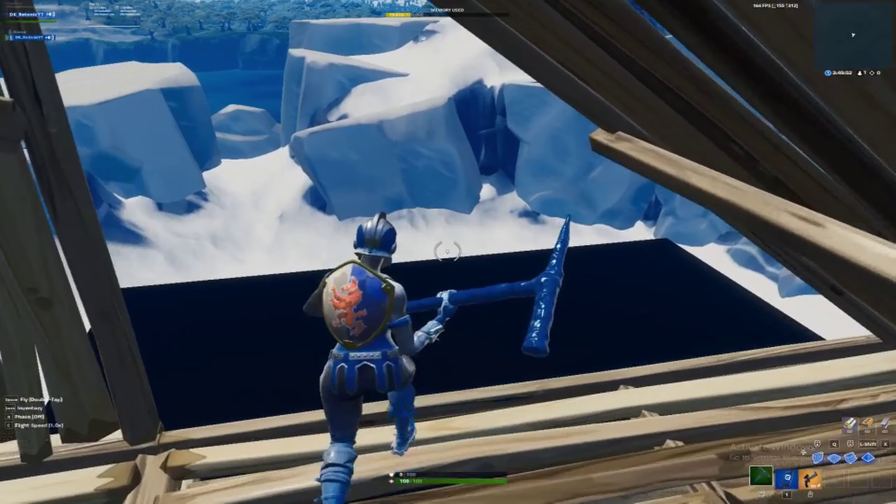
key("w")
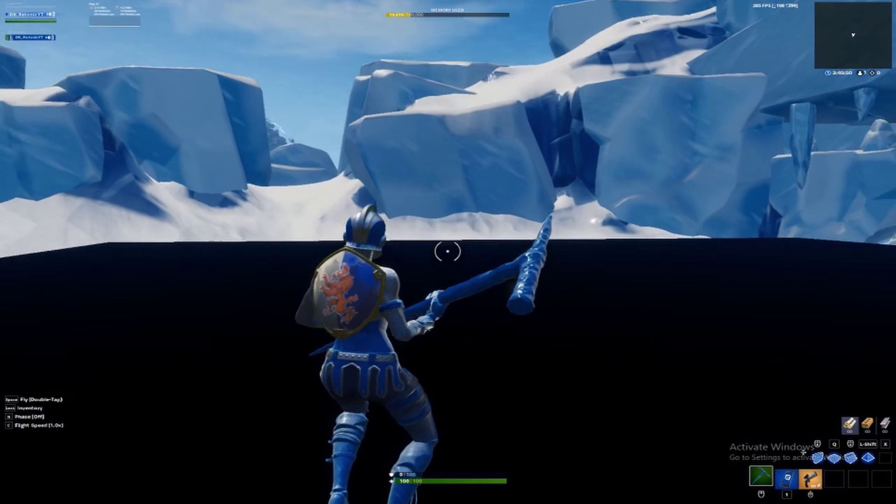
key("w")
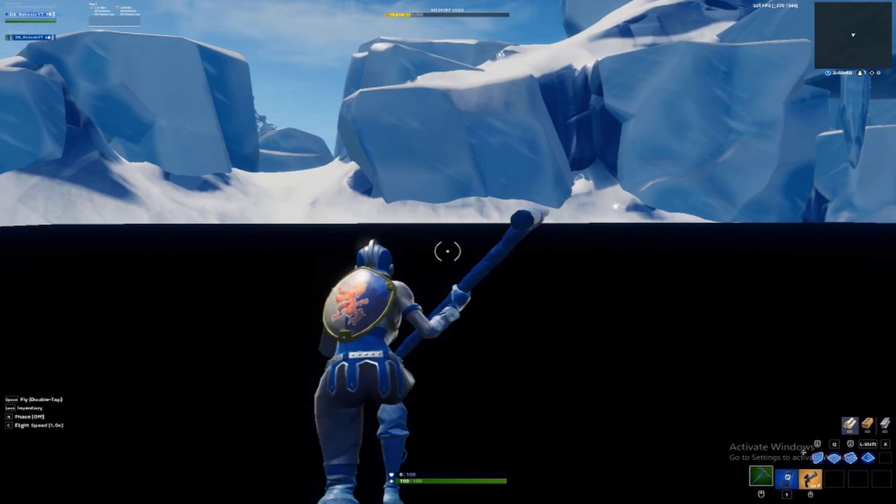
key("w")
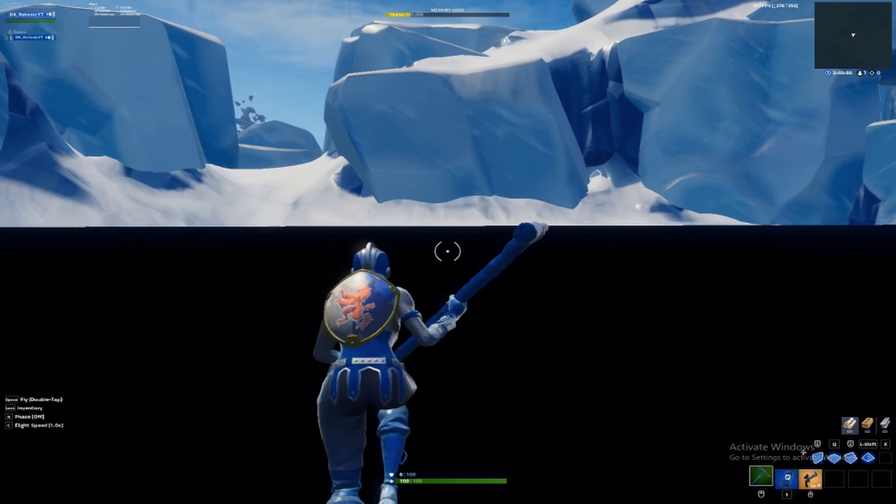
key("w")
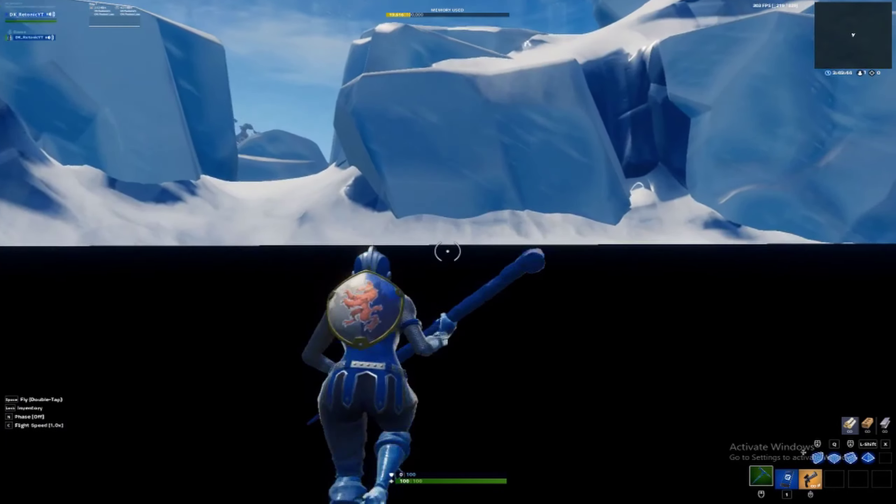
left_click(448, 251)
key("f")
left_click(448, 252)
key("f")
right_click(448, 251)
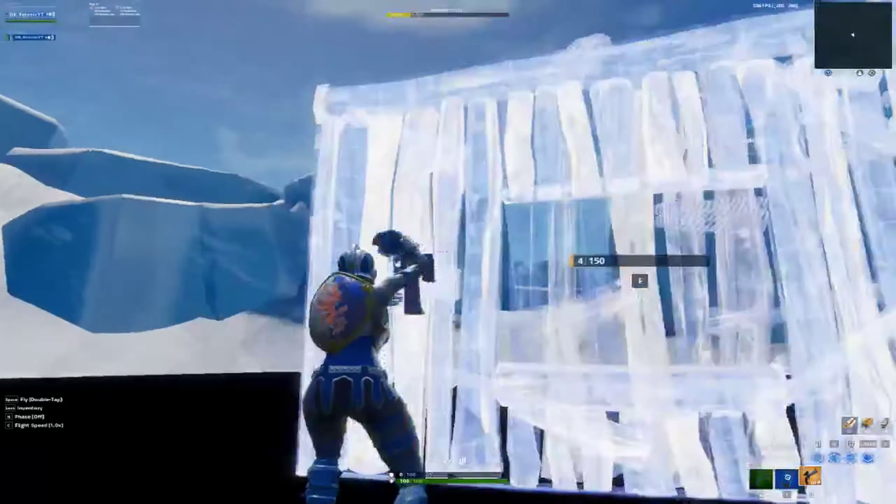
key("f")
left_click(448, 251)
middle_click(448, 251)
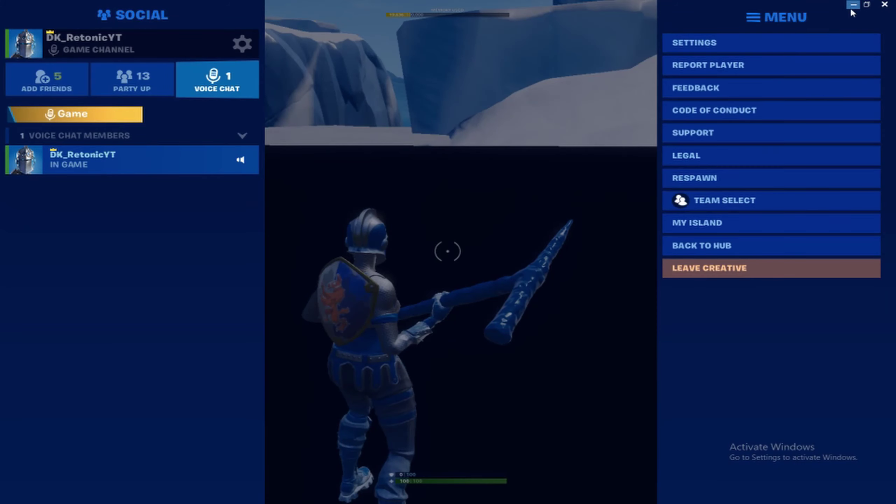
Leave the game for the Windows desktop, then search for %APPDATA% and open that folder
key("super+d")
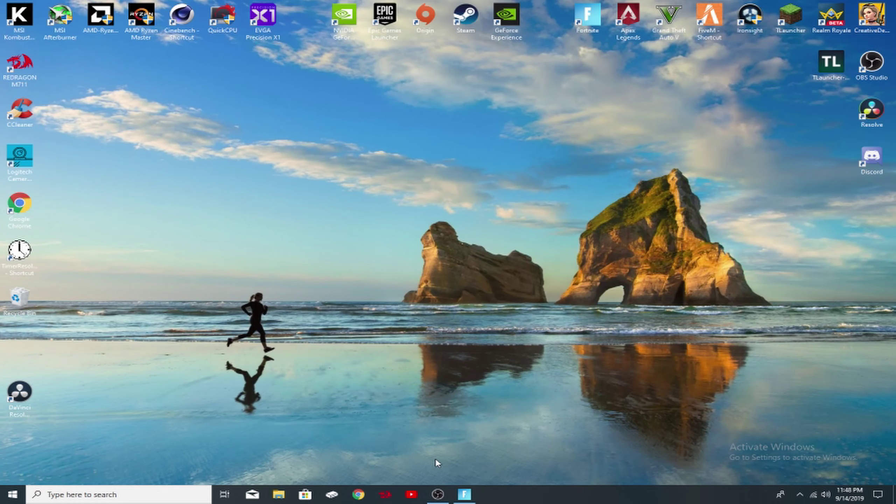
left_click(91, 491)
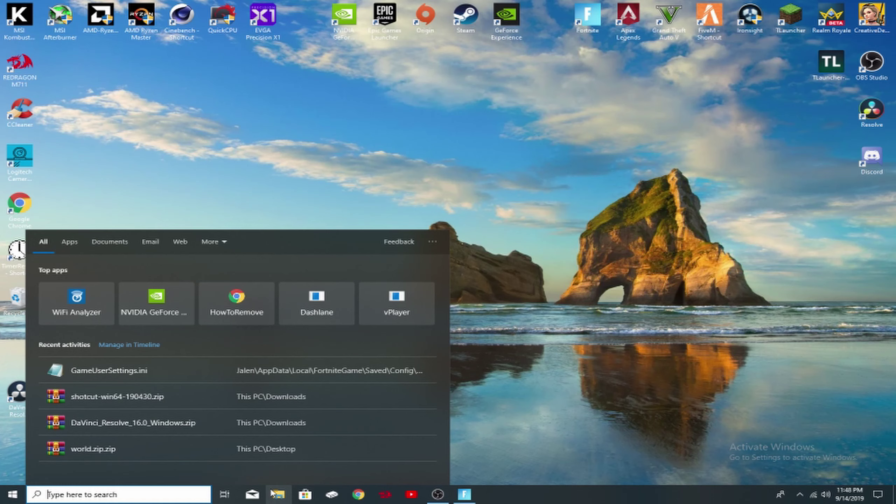
type("appdata")
type("%")
type("APPD")
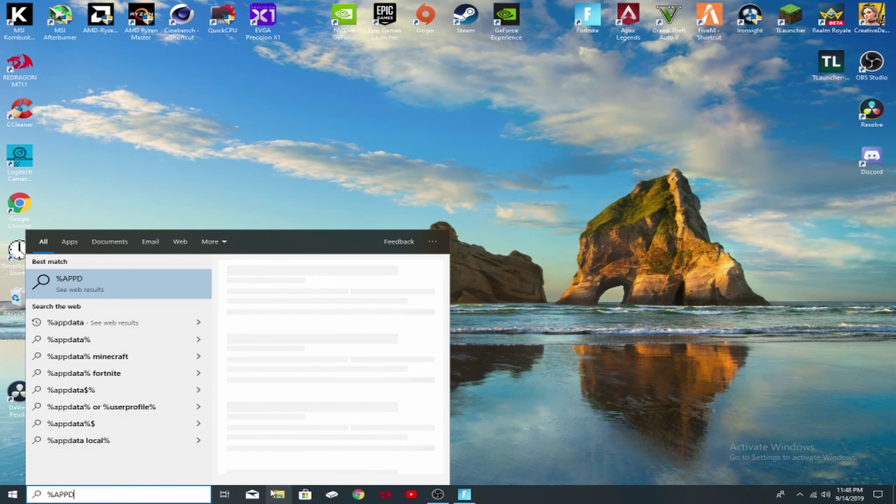
type("ATA%")
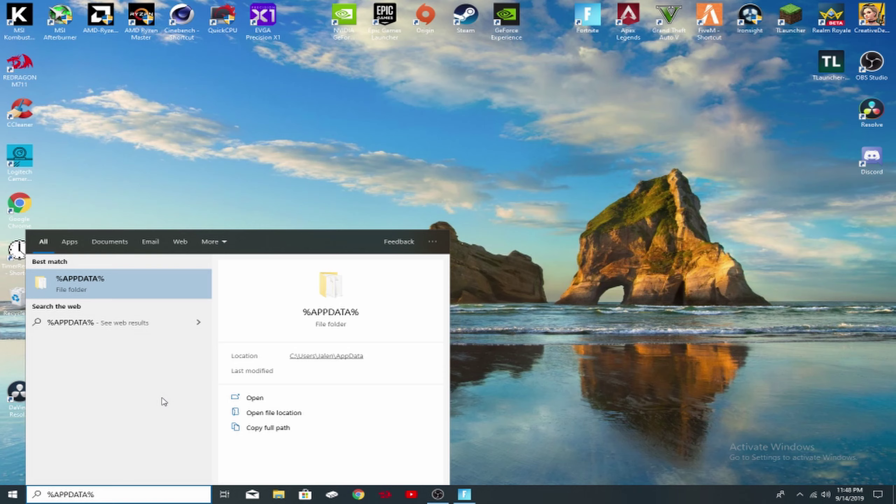
key("Return")
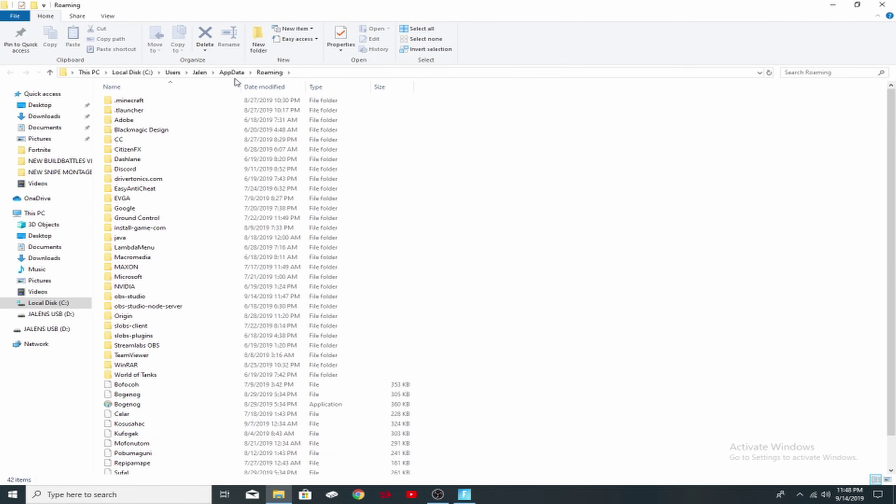
Go up to the AppData folder and open Local, FortniteGame, Saved, Config and WindowsClient in turn
left_click(233, 72)
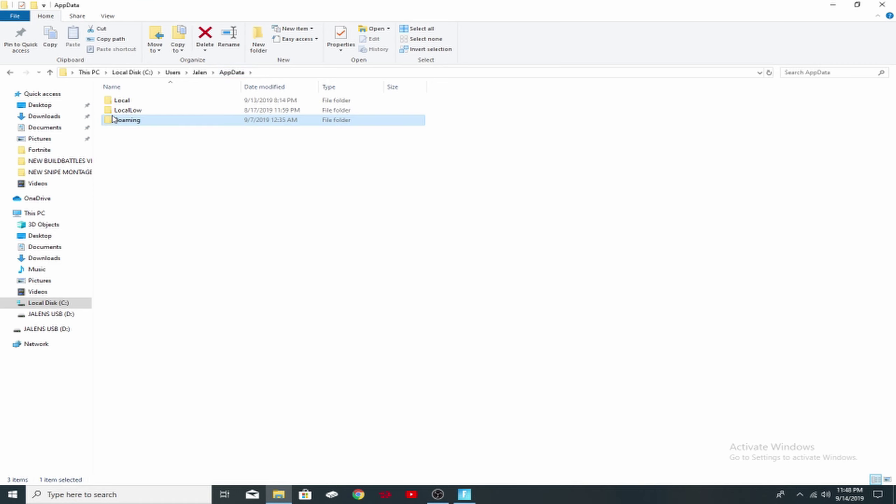
left_click(142, 101)
double_click(142, 101)
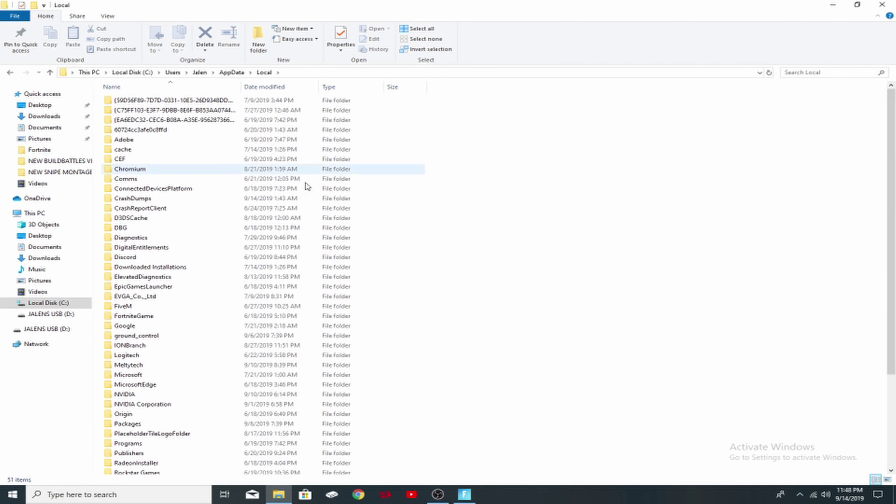
left_click(181, 320)
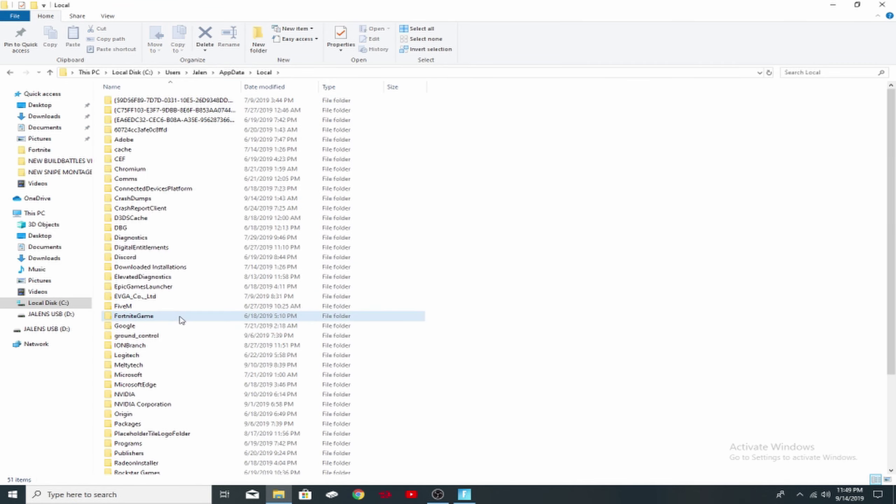
double_click(181, 320)
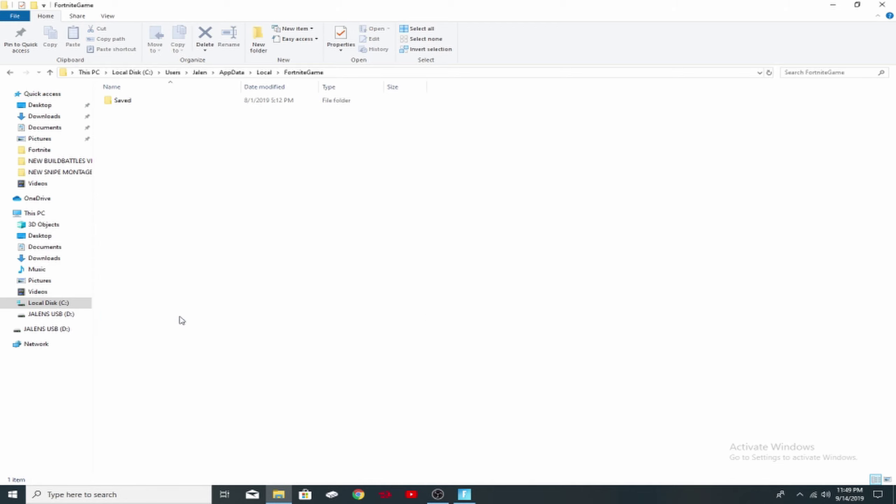
double_click(174, 100)
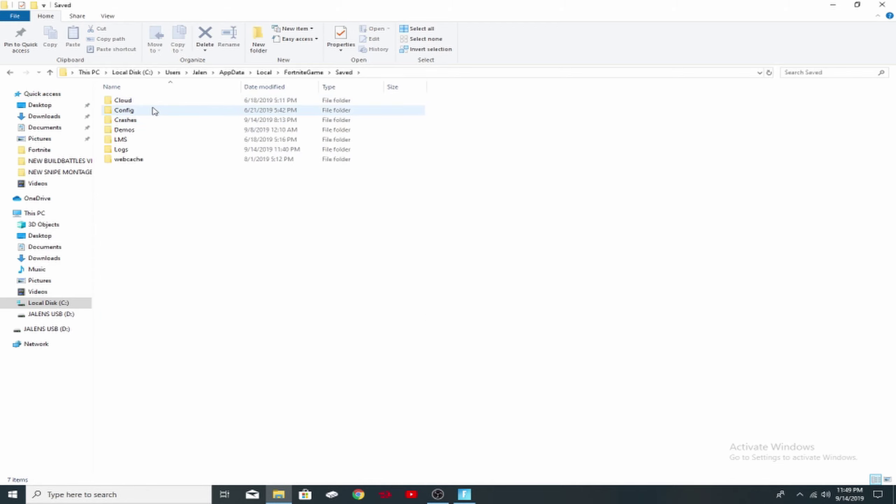
double_click(152, 110)
double_click(139, 114)
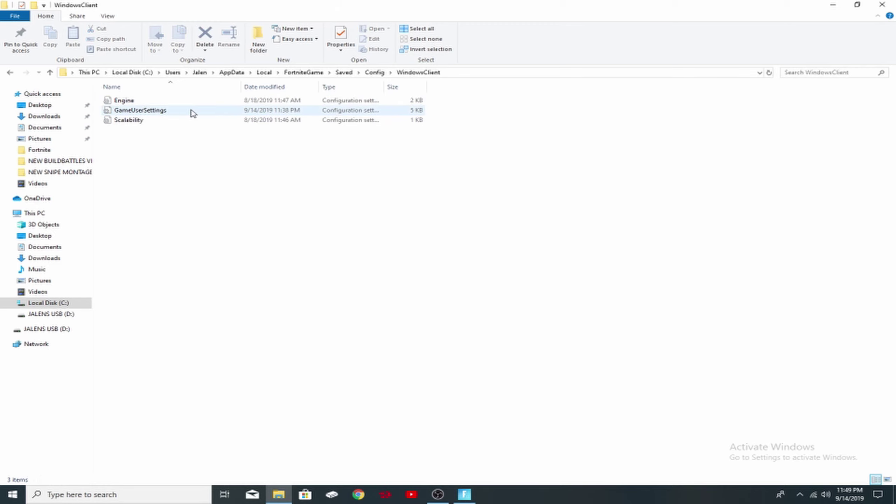
right_click(191, 111)
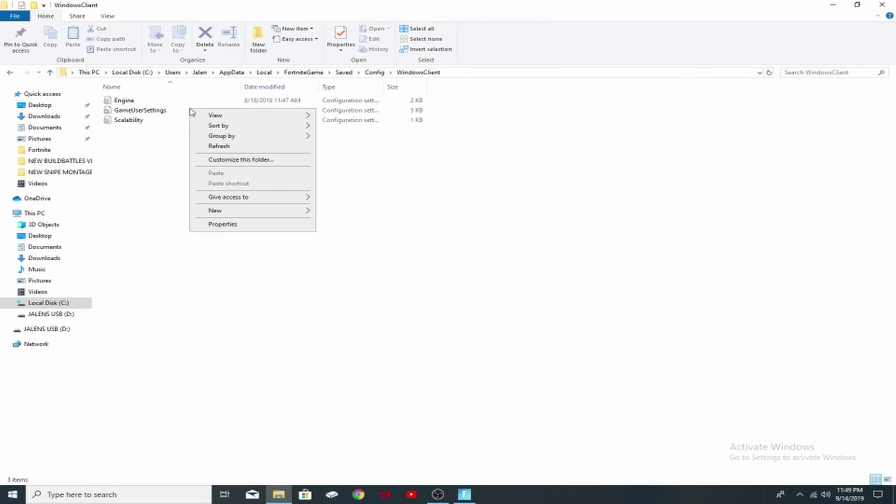
left_click(254, 225)
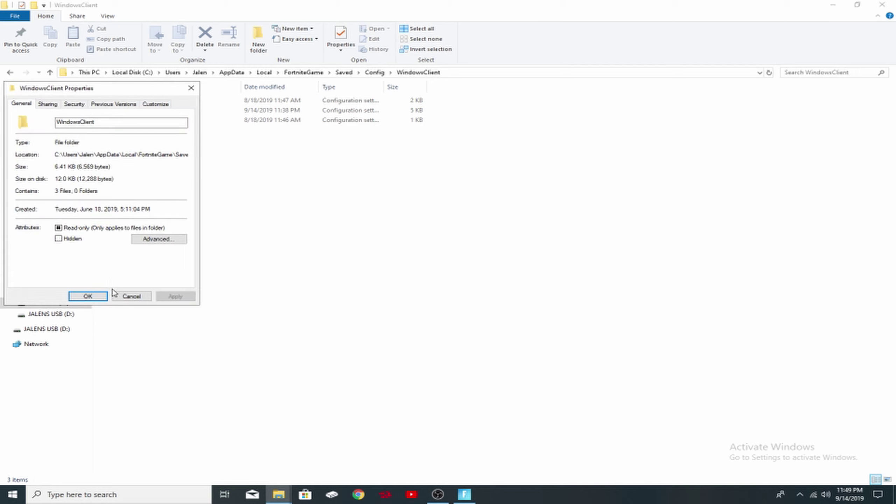
left_click(199, 84)
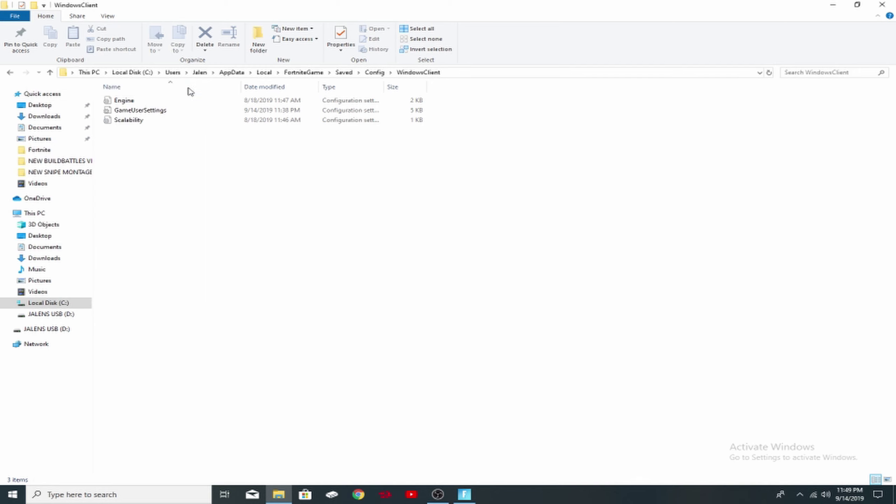
Clear the read-only attribute in the properties of the GameUserSettings file
right_click(134, 110)
left_click(175, 312)
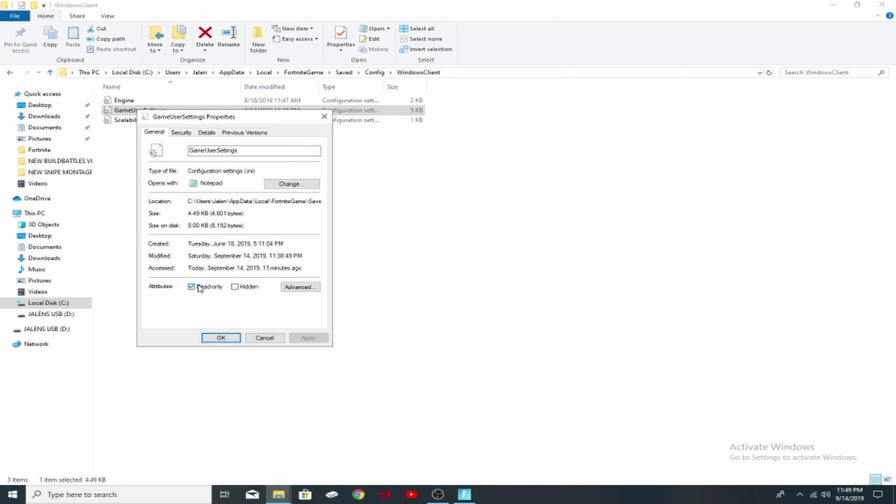
left_click(223, 338)
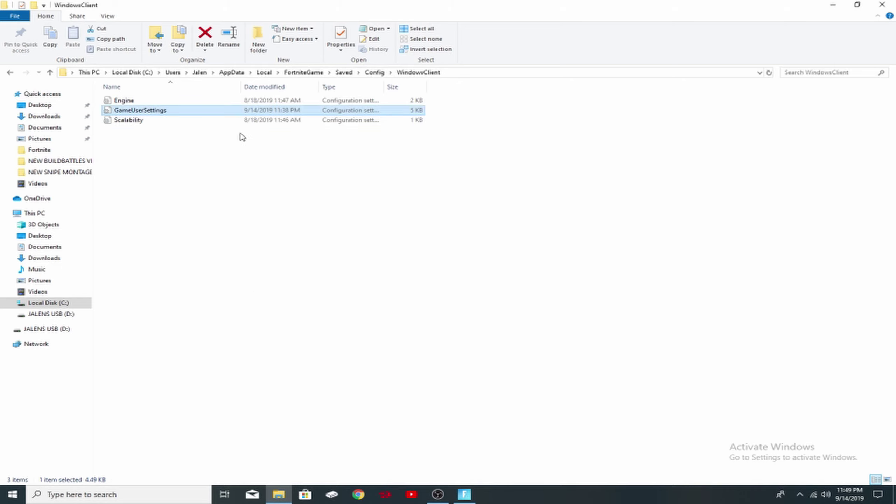
Open the GameUserSettings file in a maximized Notepad window and find "resolution" in its text
double_click(140, 111)
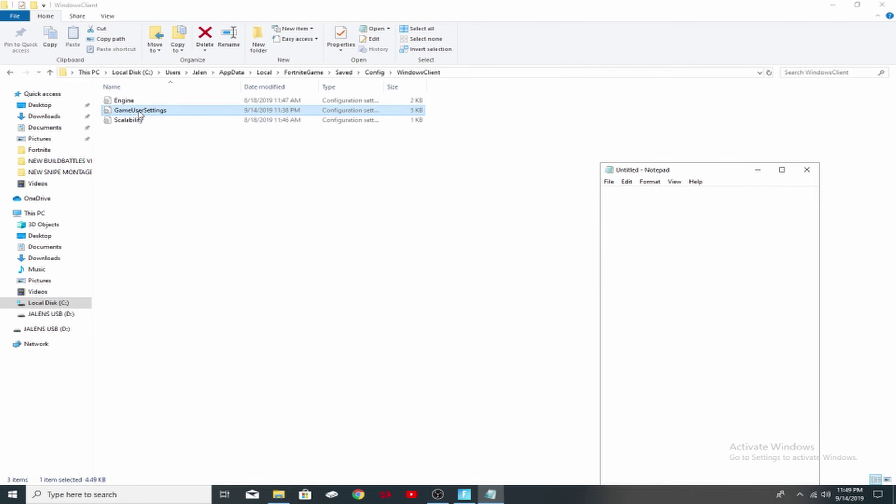
left_click(788, 170)
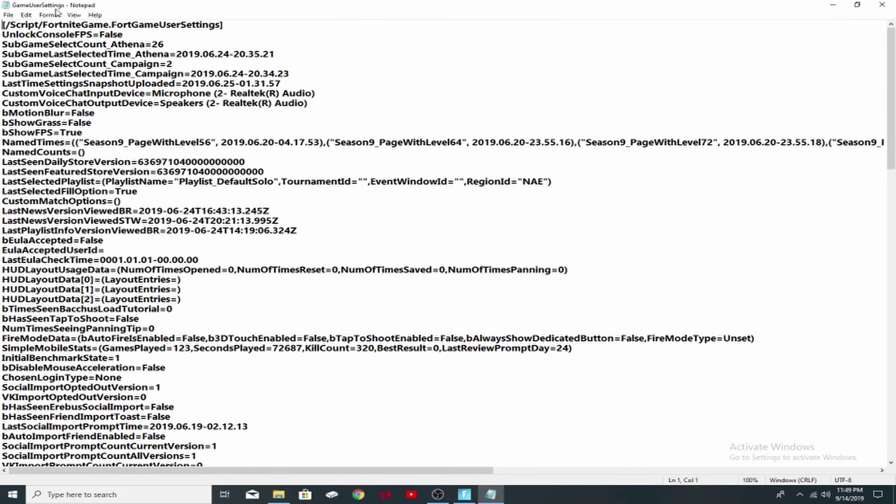
left_click(25, 15)
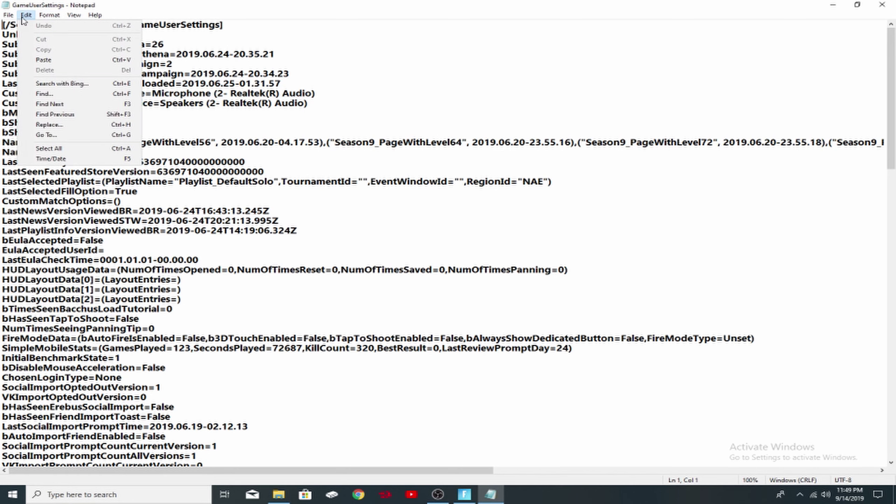
left_click(49, 93)
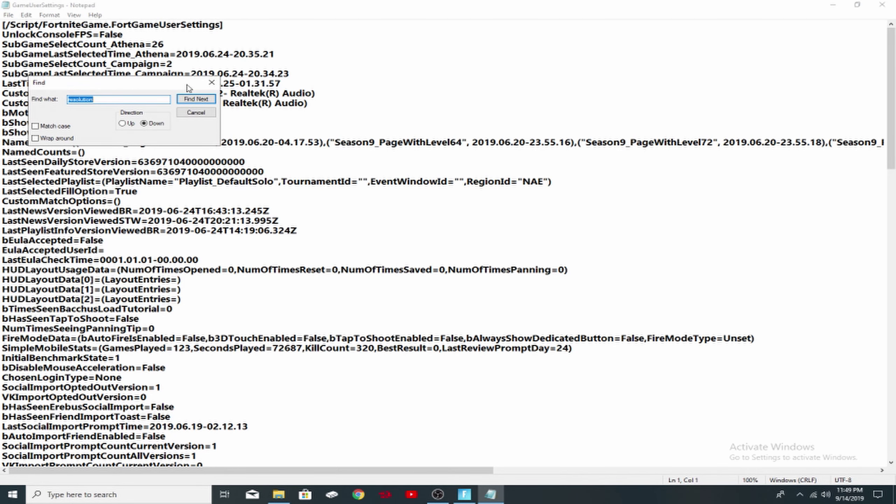
left_click(186, 99)
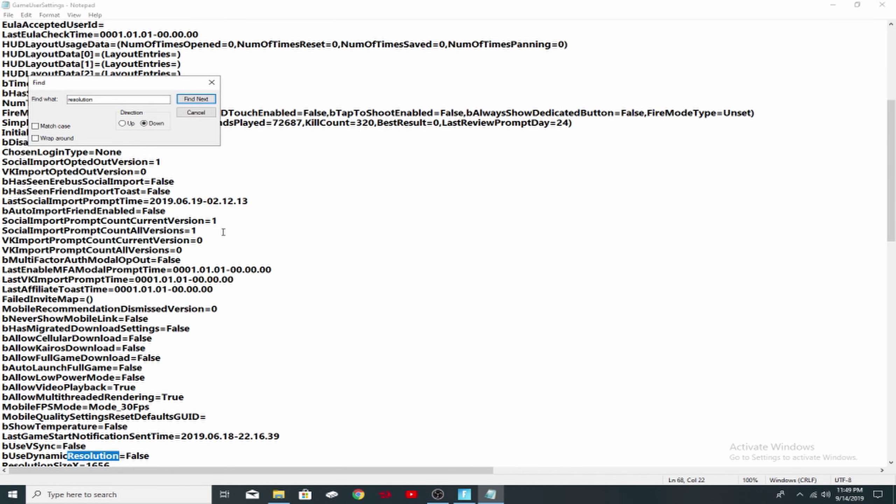
left_click(212, 83)
scroll(153, 371, "down", 8)
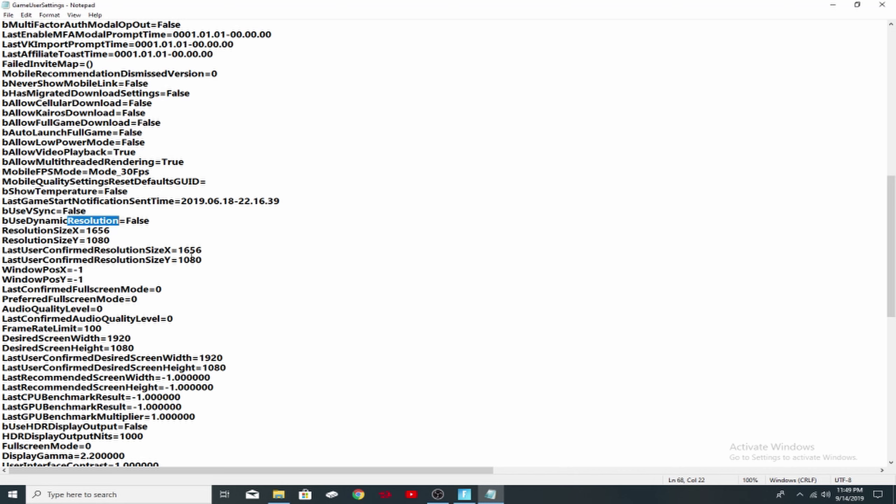
Examine the FrameRateLimit and ResolutionSizeX lines in the settings file, and close the file
left_click_drag(102, 325, 2, 329)
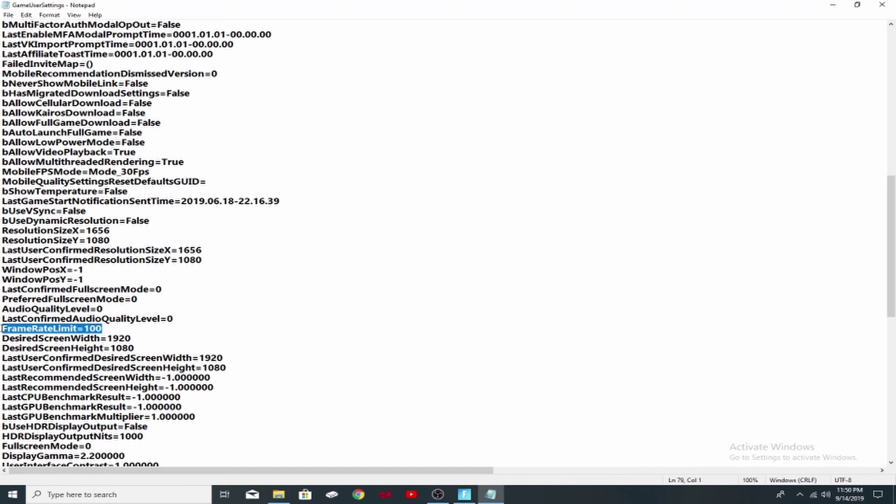
mouse_move(2, 328)
left_mouse_down()
mouse_move(2, 318)
mouse_move(2, 338)
mouse_move(4, 321)
mouse_move(5, 330)
left_mouse_up()
left_click(369, 227)
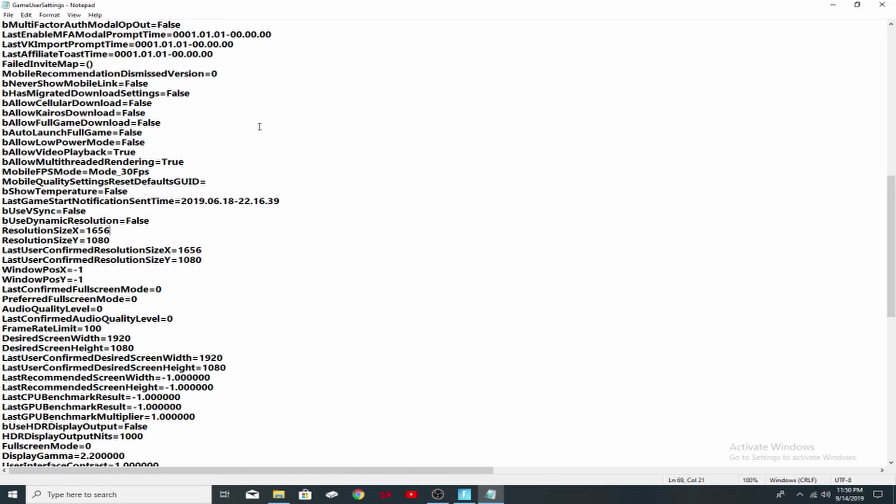
left_click(882, 5)
Set the GameUserSettings file to read-only in its properties, apply the change, and close the WindowsClient folder
right_click(290, 113)
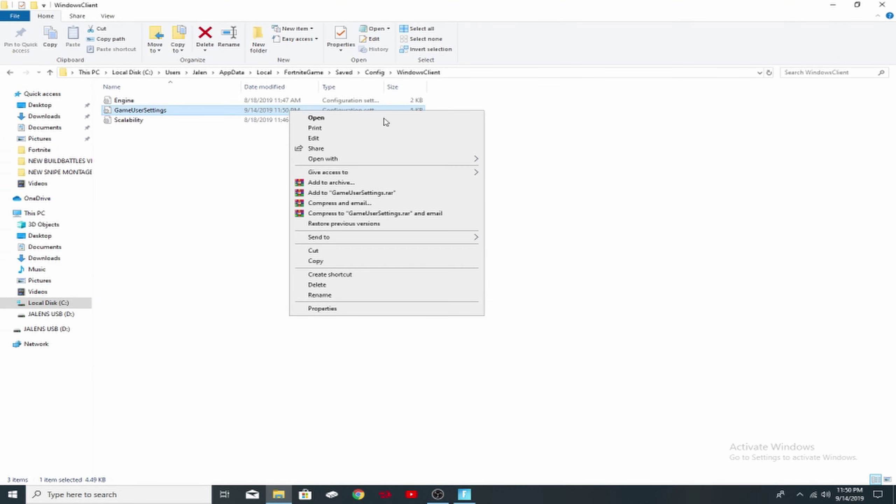
left_click(341, 309)
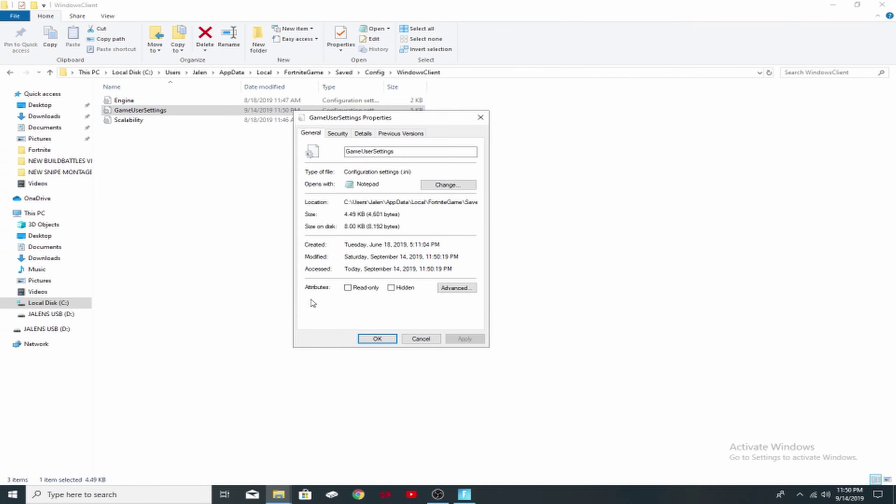
left_click(348, 287)
left_click(463, 339)
left_click(377, 338)
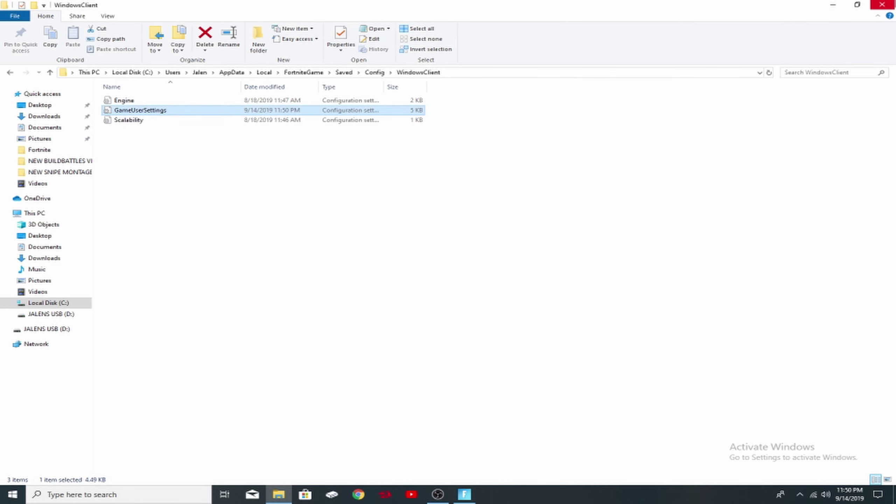
left_click(882, 4)
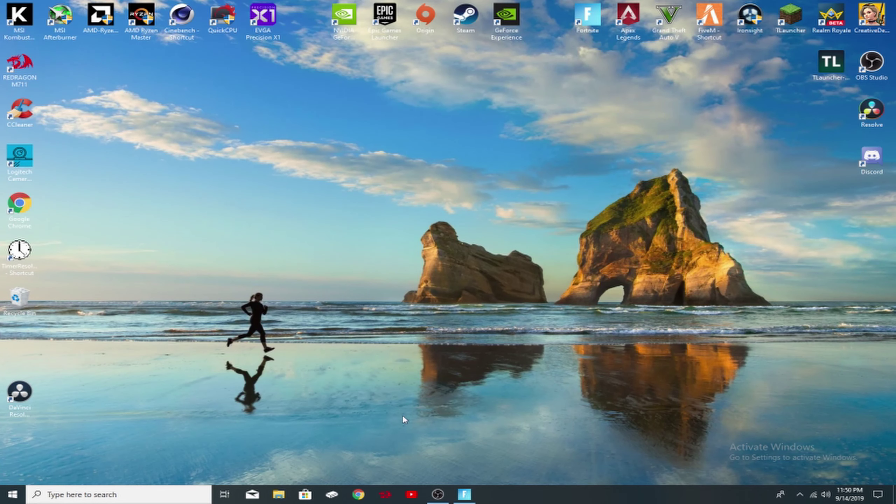
Open the NVIDIA Control Panel from the desktop and go to the Change Resolution page
right_click(433, 296)
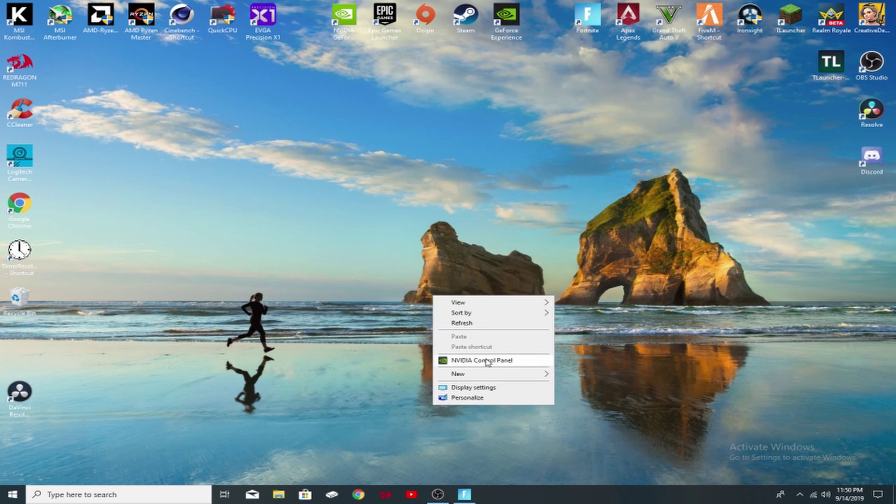
left_click(383, 173)
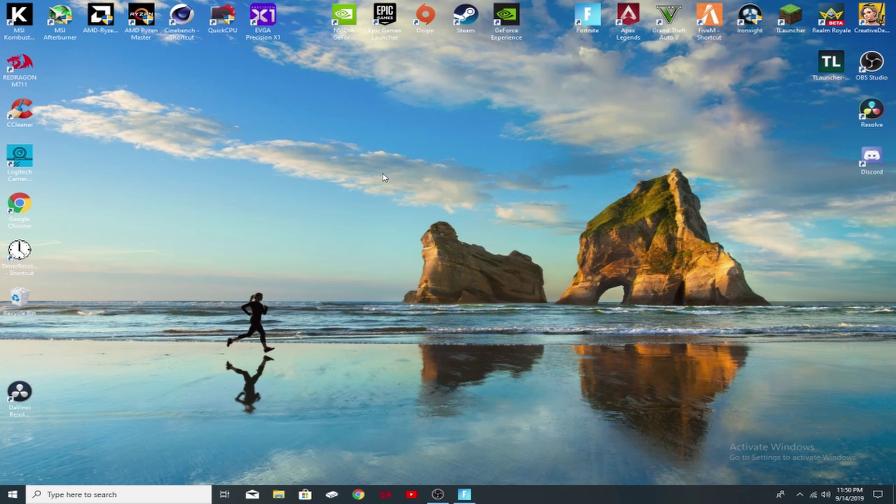
right_click(433, 203)
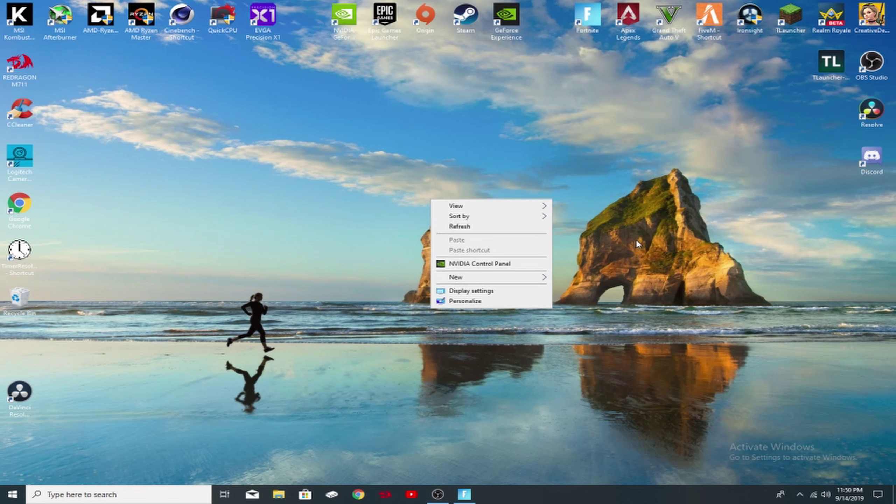
right_click(646, 230)
right_click(421, 236)
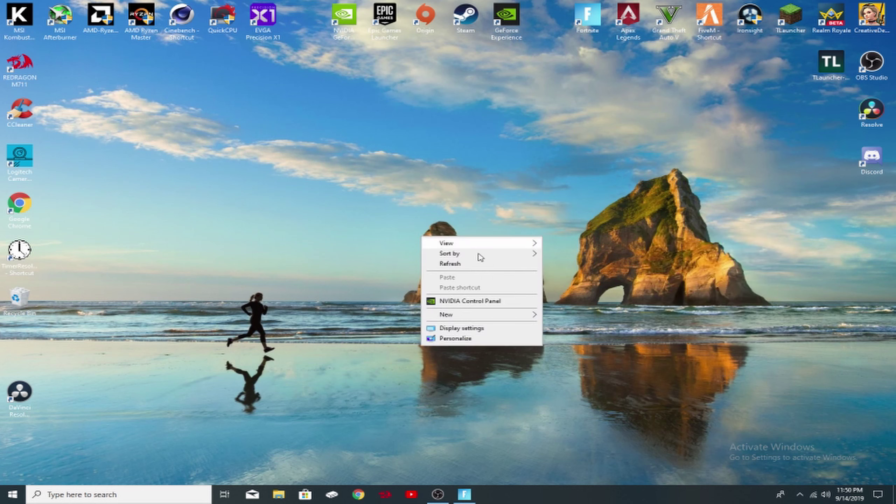
left_click(473, 303)
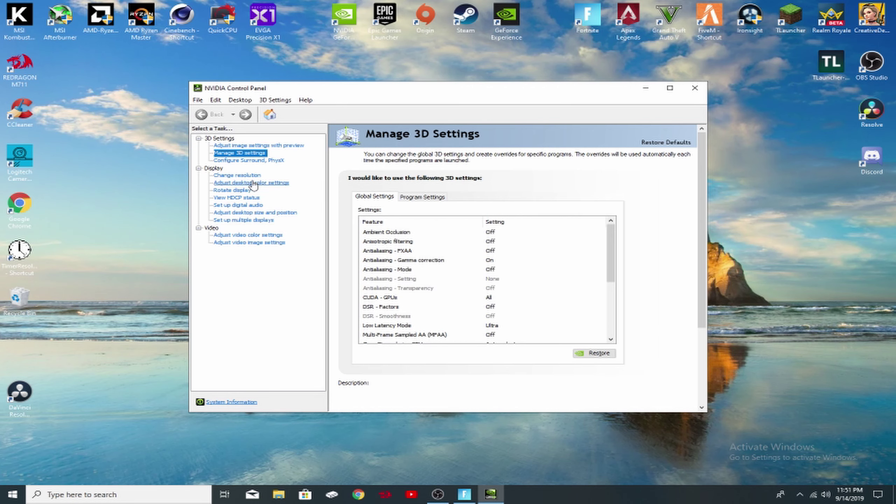
left_click(237, 175)
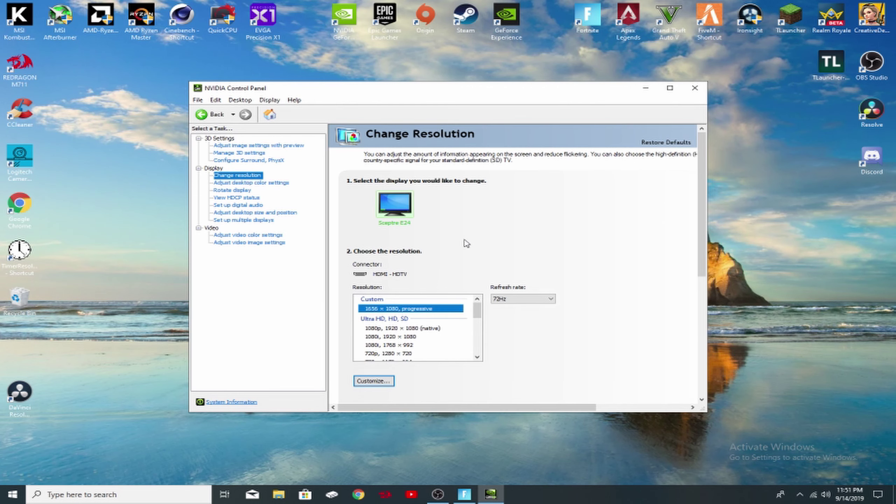
Examine the available resolutions and the Create Custom Resolution settings, discard both customization dialogs, and close the NVIDIA Control Panel
scroll(424, 314, "down", 3)
scroll(391, 352, "up", 3)
scroll(400, 330, "down", 5)
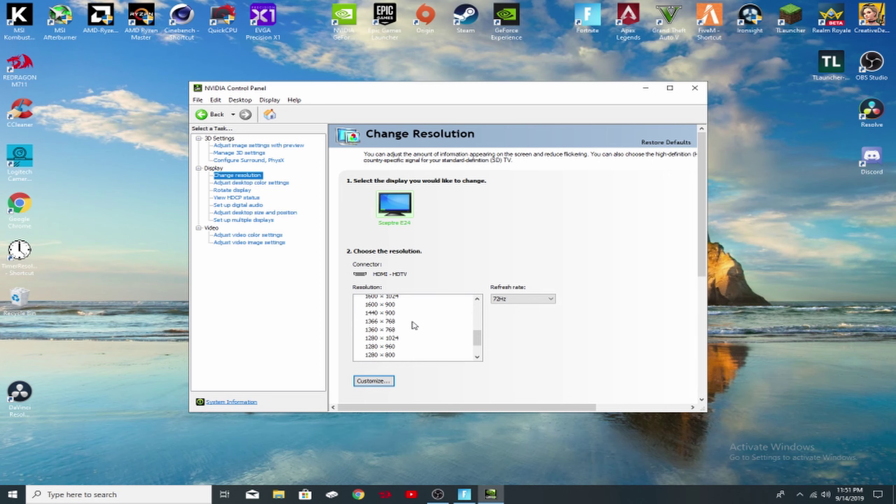
scroll(423, 327, "up", 5)
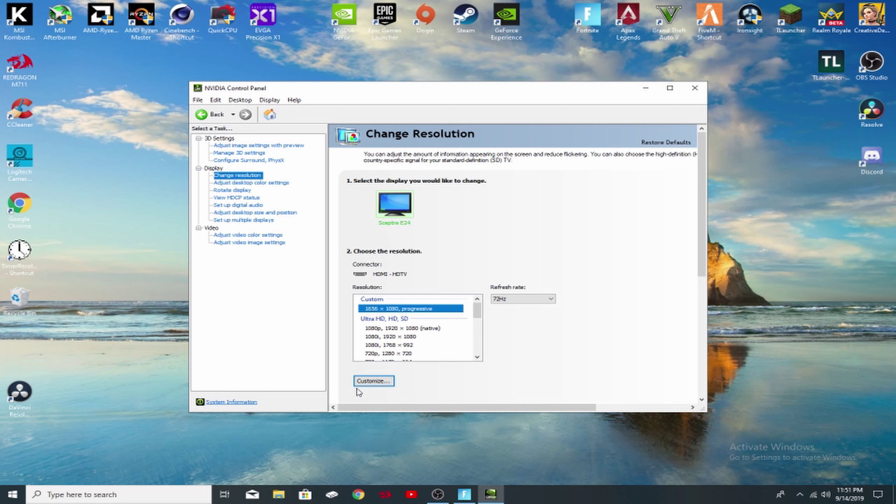
left_click(374, 382)
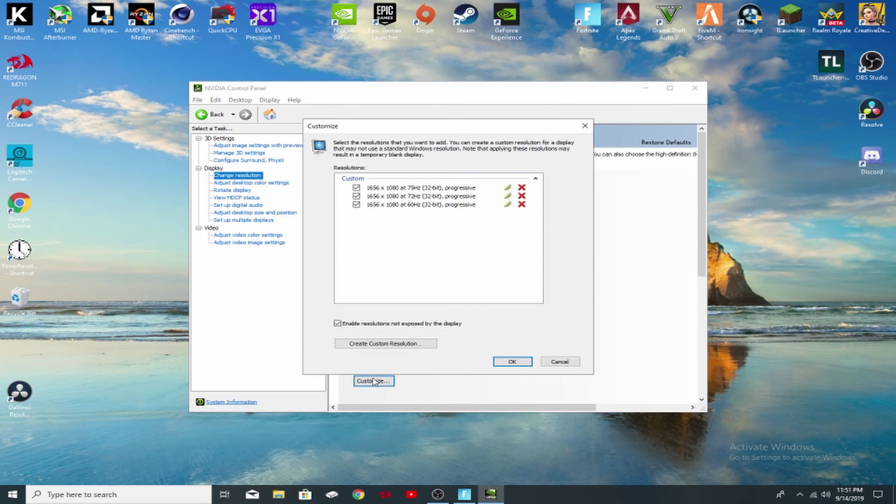
left_click(385, 344)
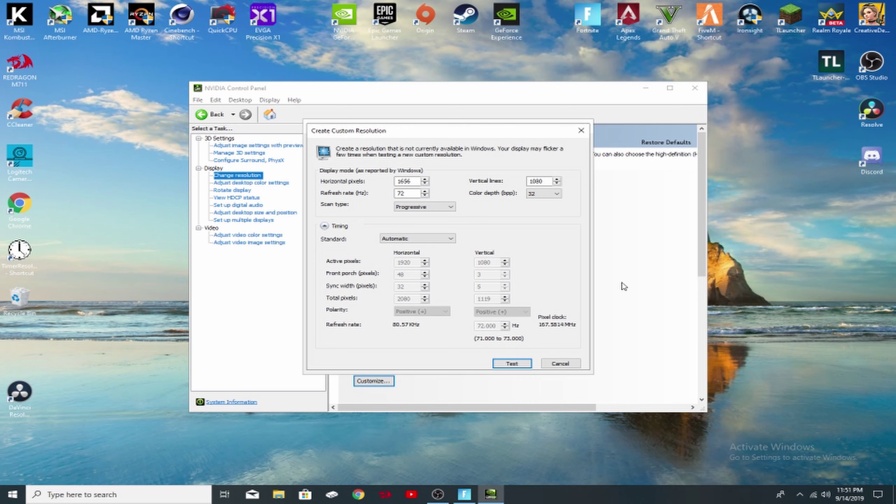
left_click(581, 130)
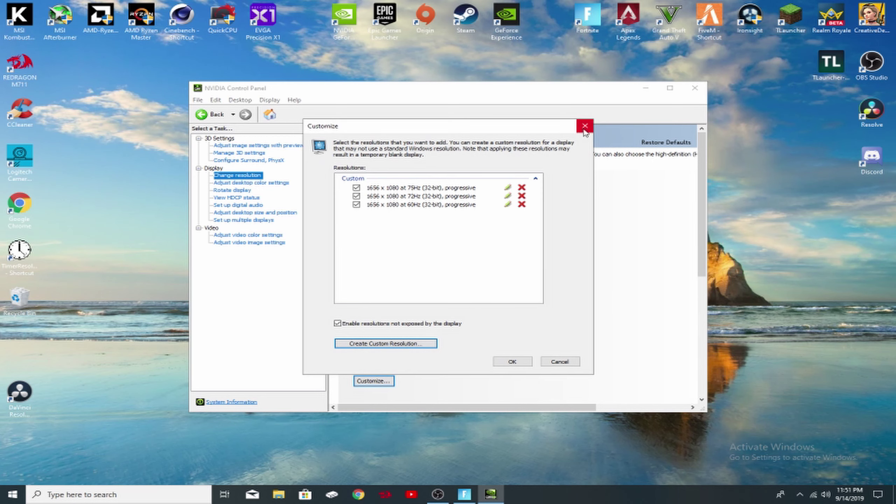
left_click(585, 127)
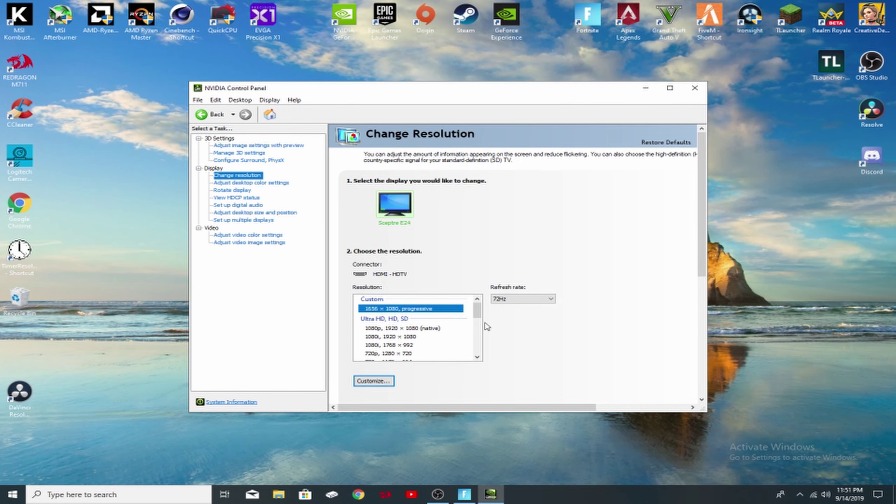
left_click(700, 89)
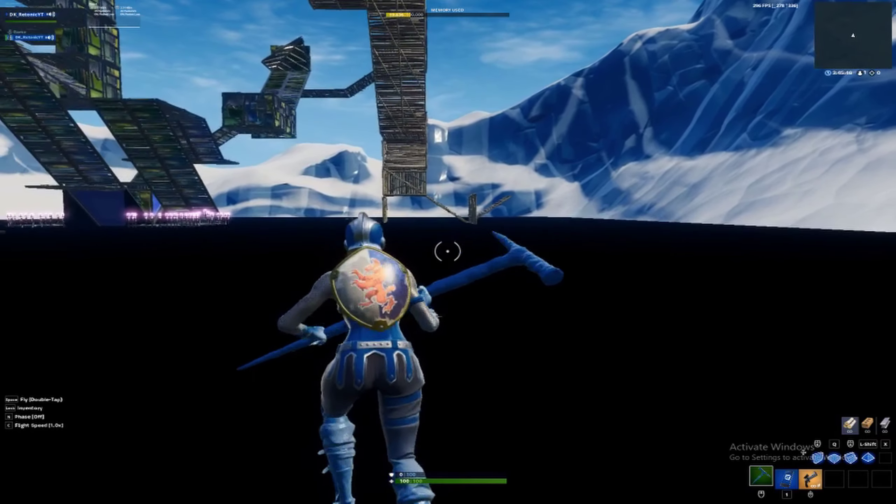
Switch to Fortnite, edit the centre tile of the wooden wall, reset it and edit it again, and equip the harvesting tool
key("w")
key("f")
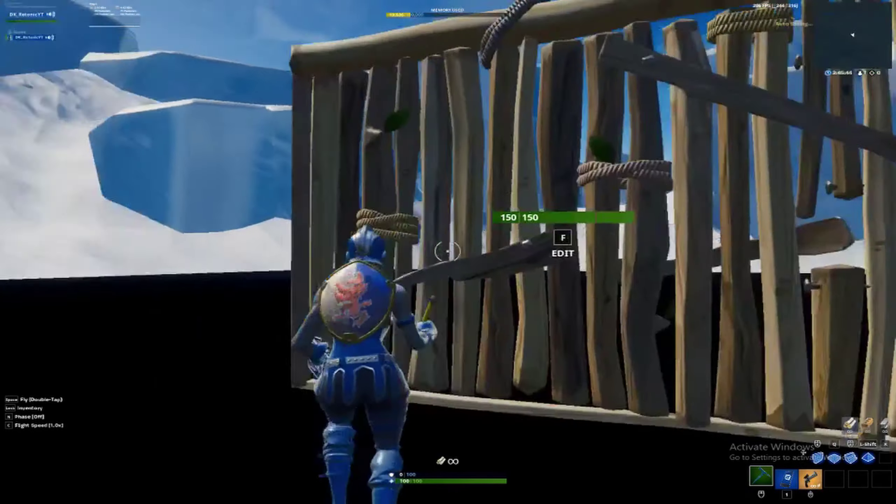
left_click(448, 251)
key("f")
right_click(448, 251)
key("f")
left_click(448, 251)
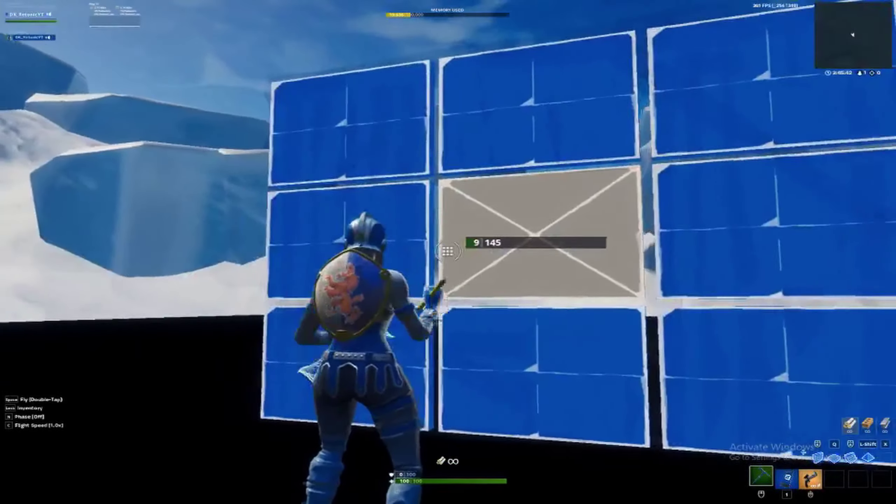
key("f")
scroll(448, 251, "down", 1)
middle_click(448, 251)
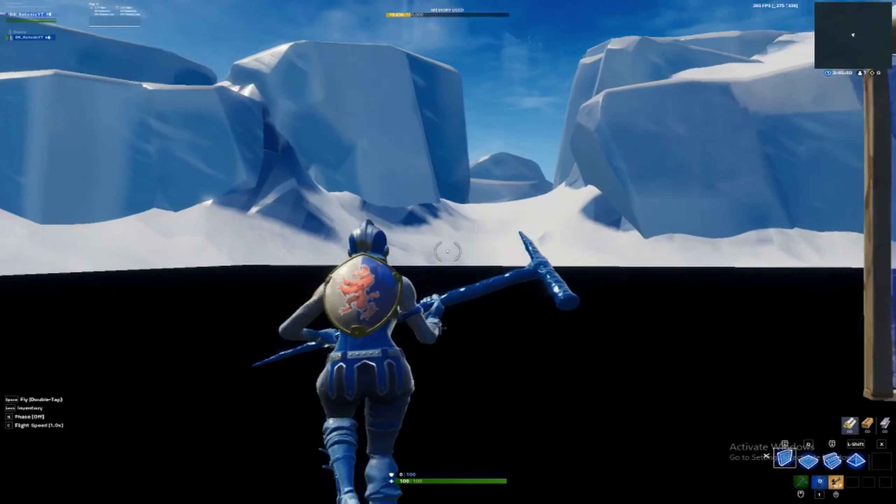
Place a new wooden wall and repeatedly cut a window in its centre tile and reset the edit
left_click(447, 252)
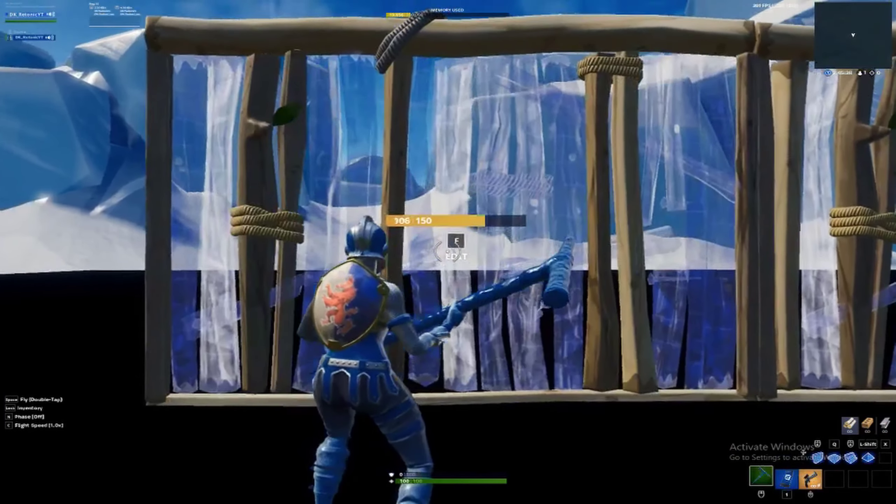
key("f")
left_click(448, 251)
key("f")
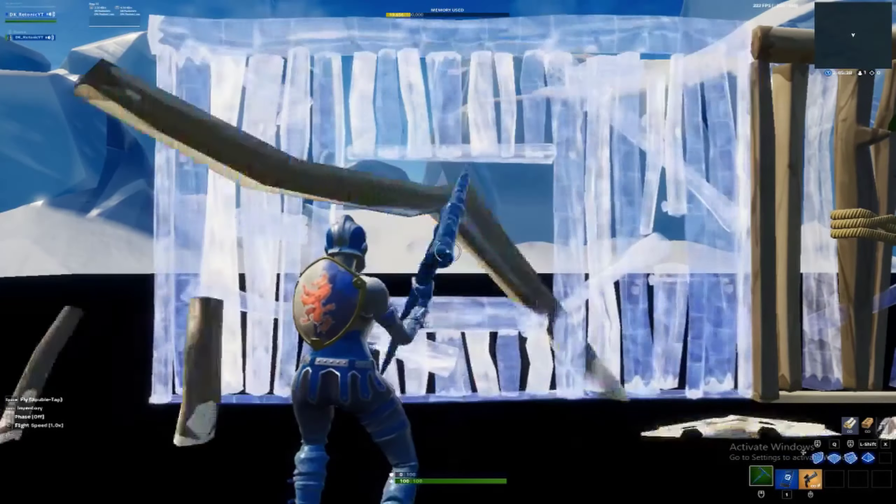
key("f")
right_click(448, 251)
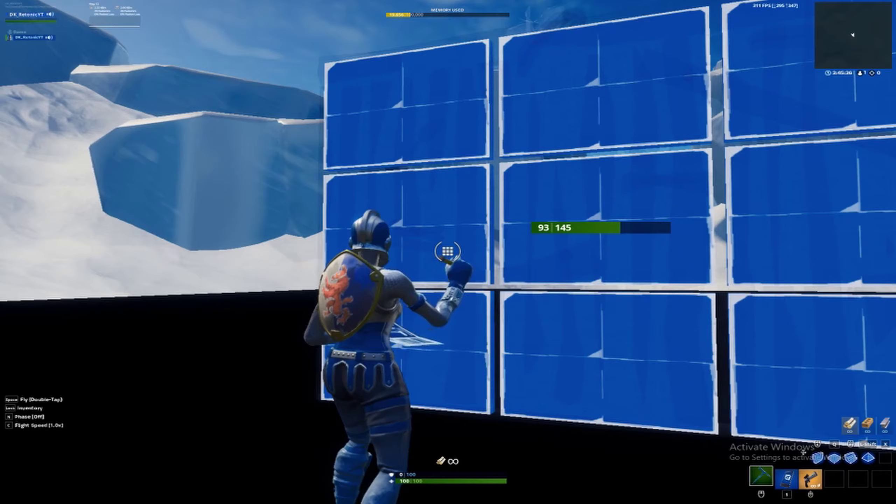
key("f")
key("f")
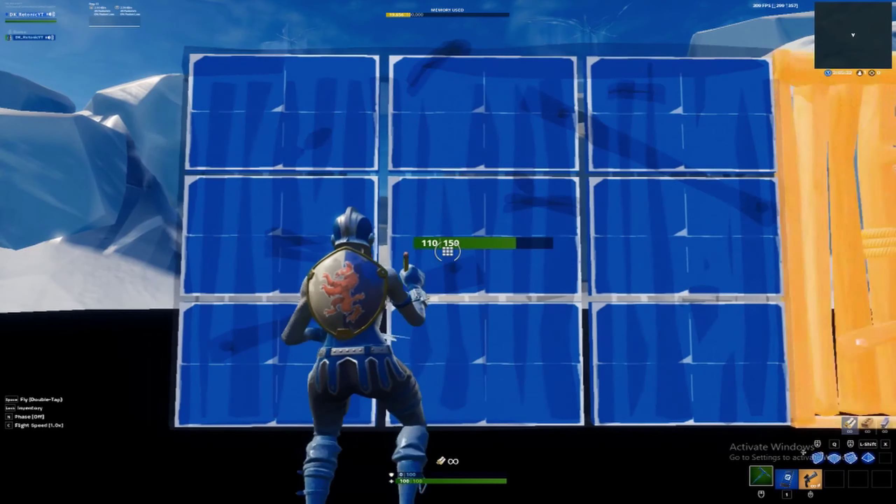
left_click(448, 251)
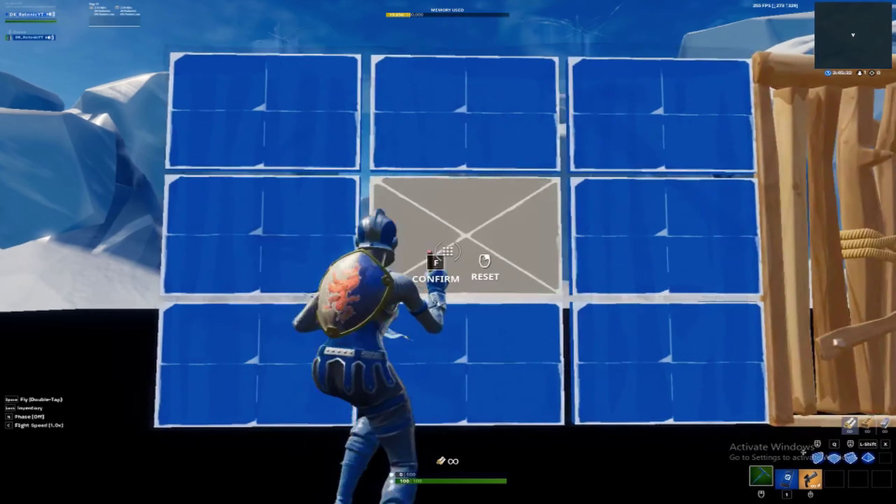
key("f")
key("f")
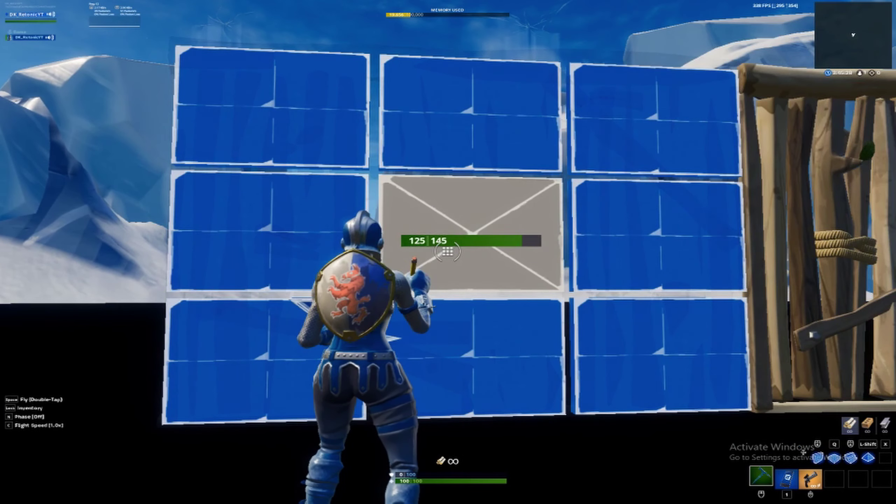
key("f")
key("f")
right_click(448, 251)
key("f")
key("f")
left_click(448, 251)
key("f")
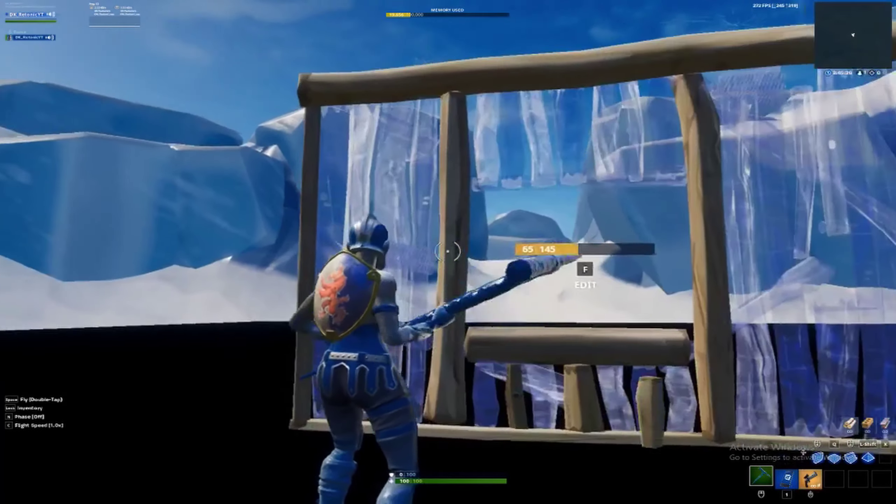
key("f")
right_click(448, 252)
key("f")
key("f")
left_click(448, 251)
key("f")
key("f")
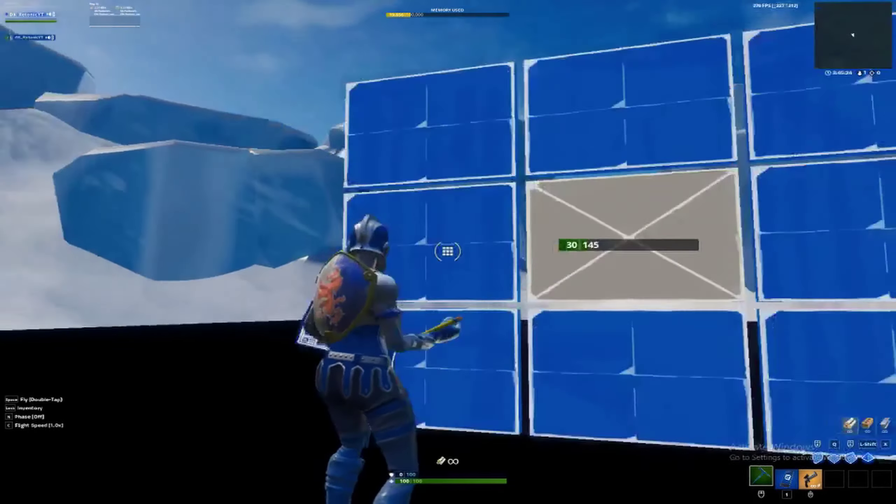
key("f")
key("f")
right_click(448, 252)
key("f")
key("f")
left_click(448, 251)
key("f")
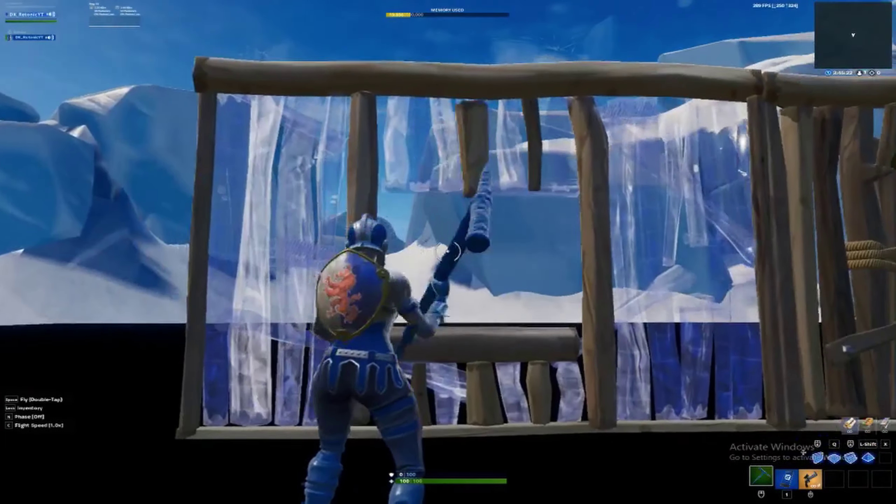
Place another wooden wall, edit a window into its centre, and reset it to a full wall
left_click(448, 251)
key("f")
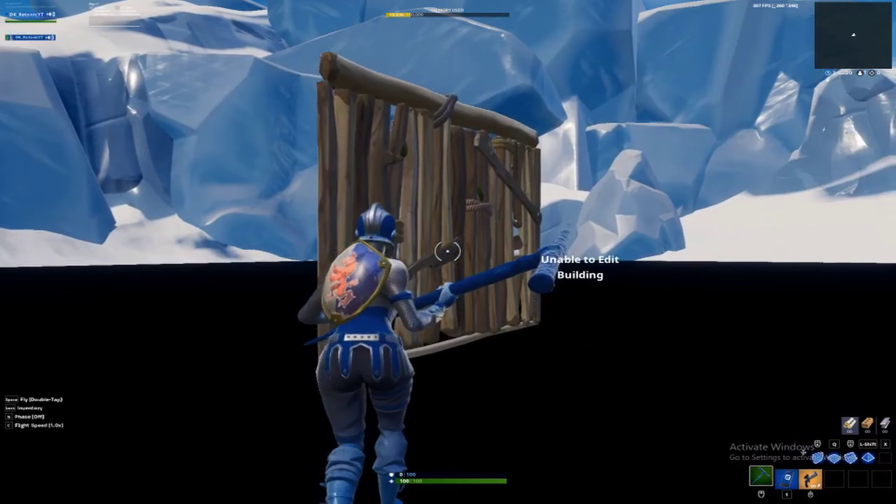
left_click(448, 251)
key("f")
left_click(448, 251)
key("f")
key("f")
right_click(447, 252)
key("f")
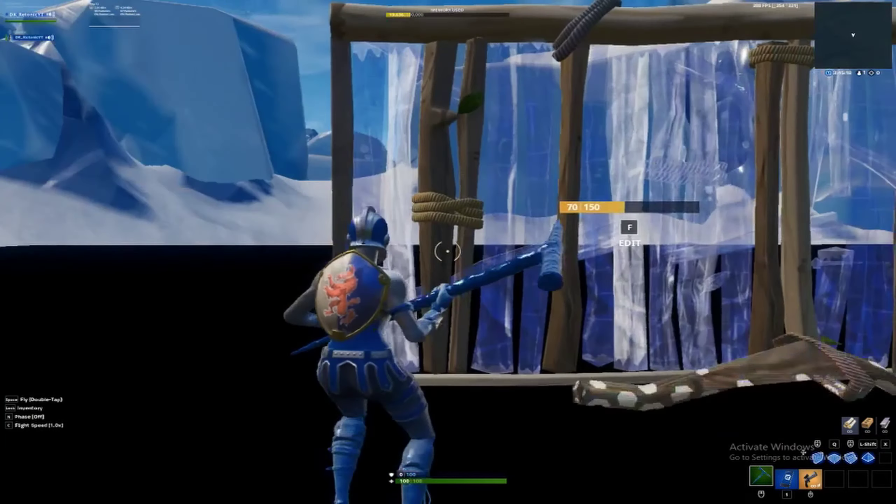
Open the game's Input settings and examine the movement, combat, building, Reset Building Edit and Building Edit key bindings
key("Escape")
left_click(717, 47)
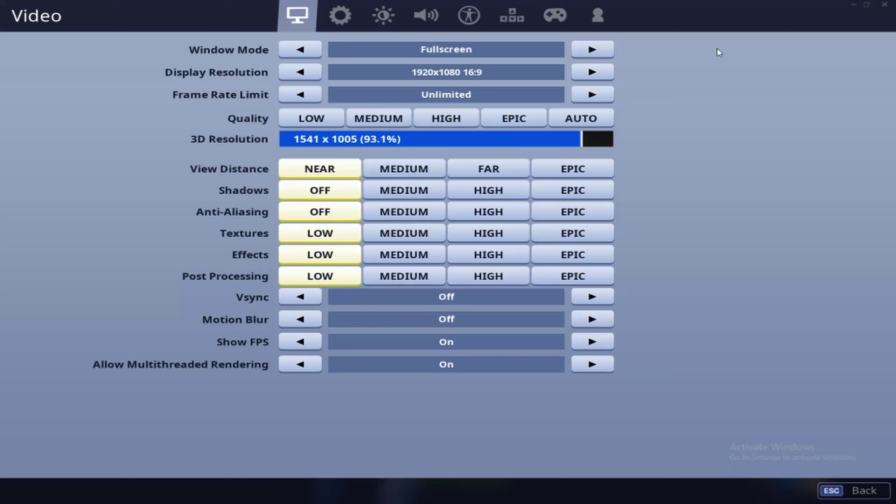
left_click(529, 16)
scroll(339, 343, "down", 10)
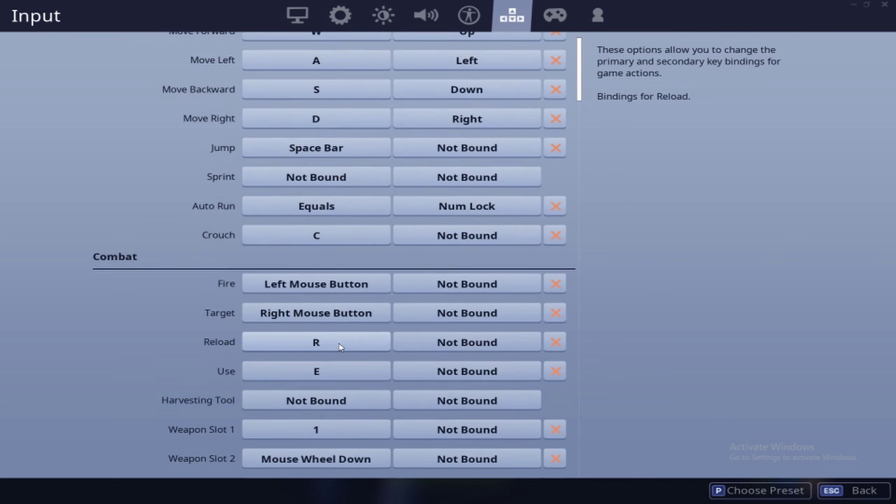
scroll(347, 332, "down", 6)
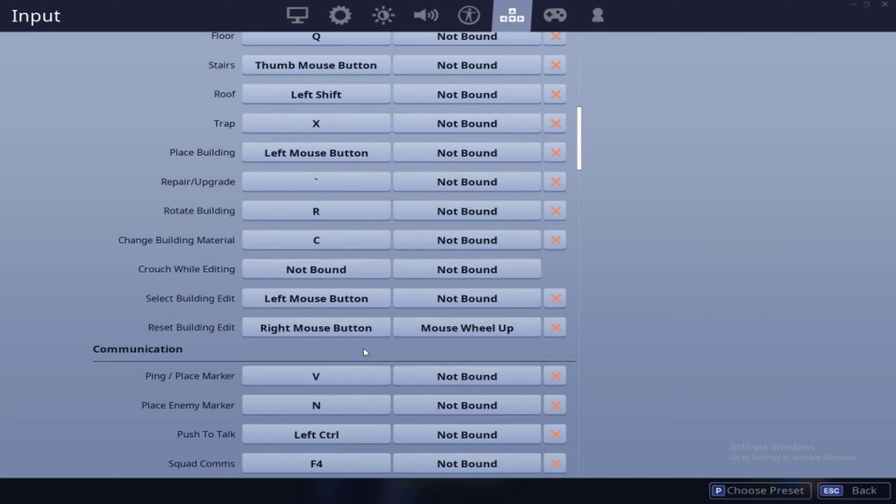
scroll(367, 346, "down", 5)
scroll(381, 343, "down", 8)
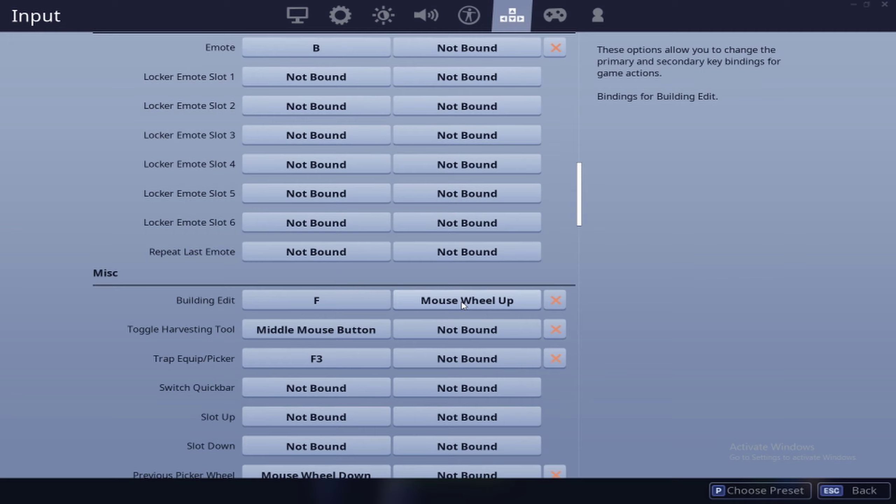
scroll(476, 294, "up", 10)
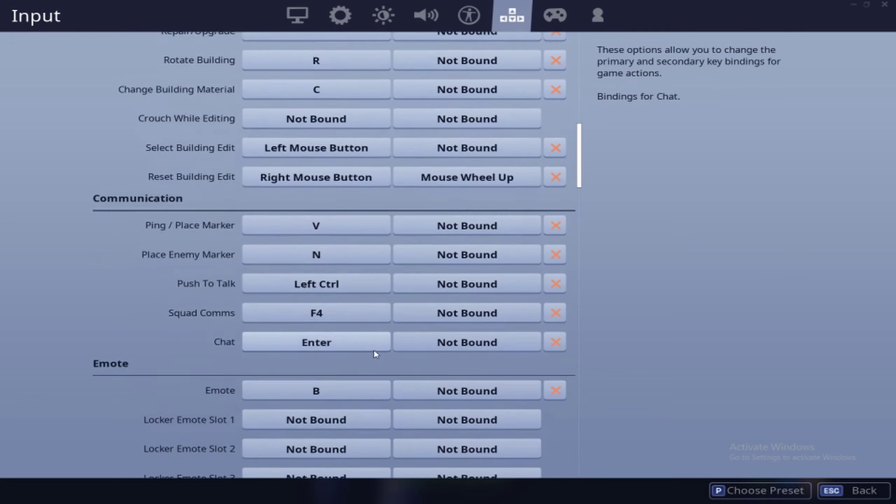
scroll(383, 357, "up", 10)
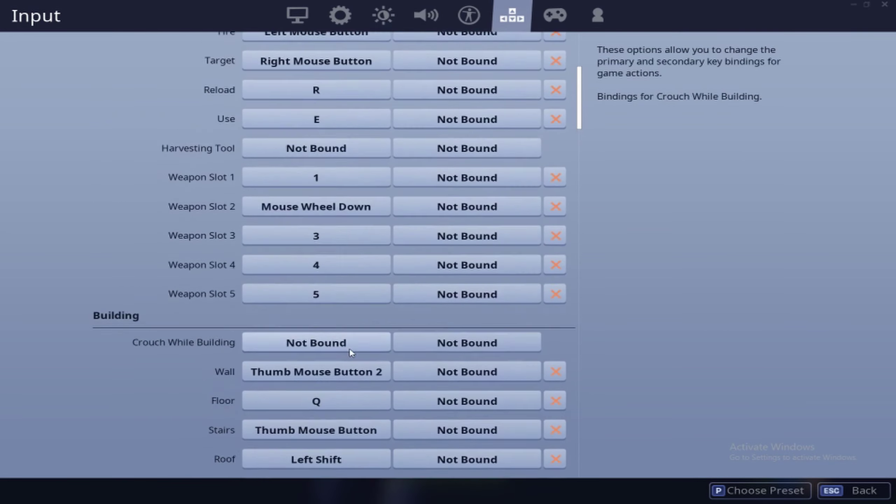
scroll(333, 321, "up", 4)
scroll(329, 316, "down", 4)
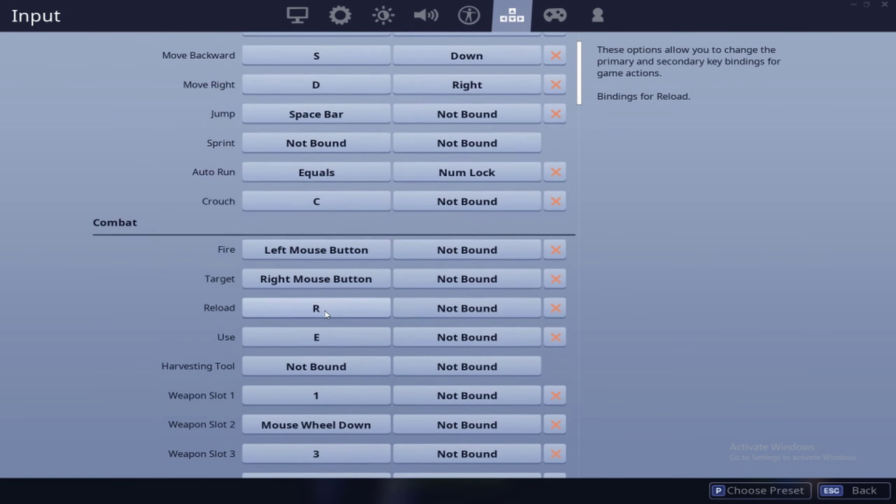
scroll(323, 312, "down", 5)
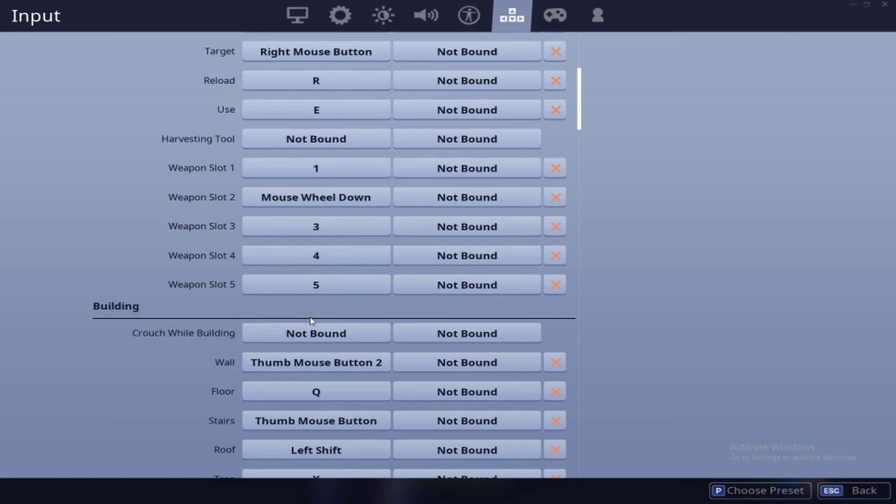
Examine the weapon slot, building and Misc key bindings, including Toggle Harvesting Tool, and close the settings
scroll(310, 319, "down", 1)
scroll(310, 317, "up", 3)
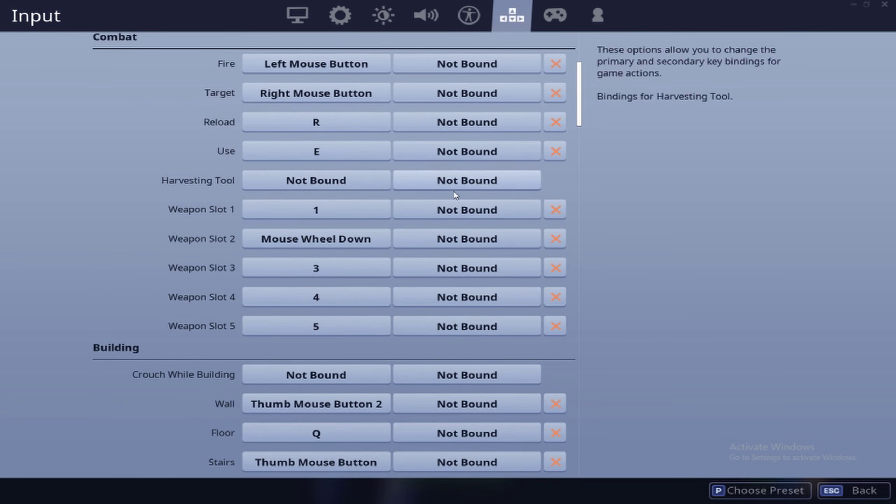
scroll(442, 328, "down", 5)
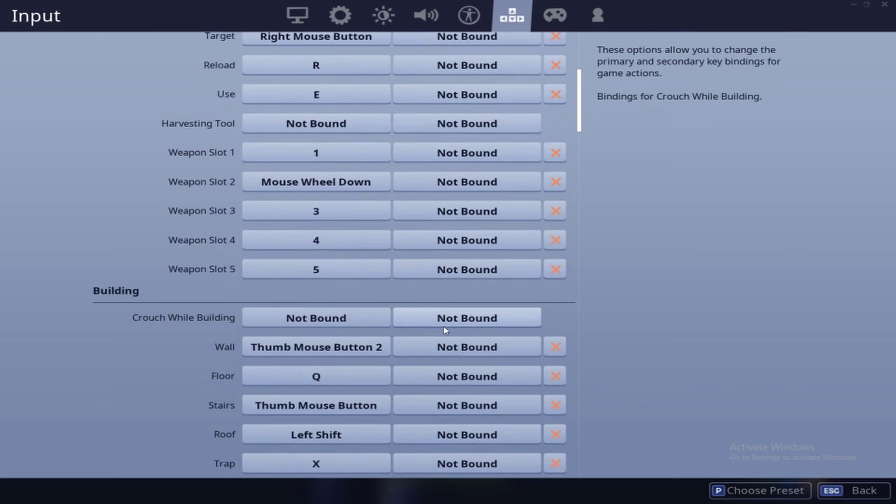
scroll(364, 339, "down", 3)
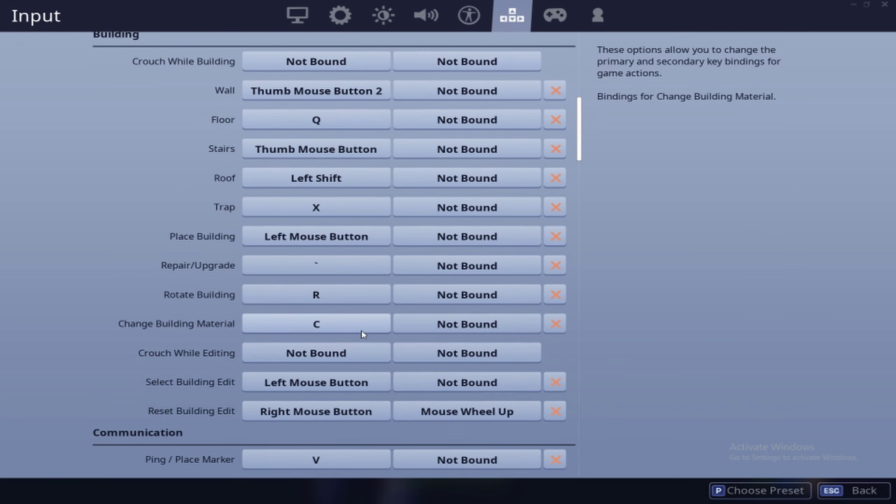
scroll(318, 370, "down", 1)
scroll(281, 404, "down", 12)
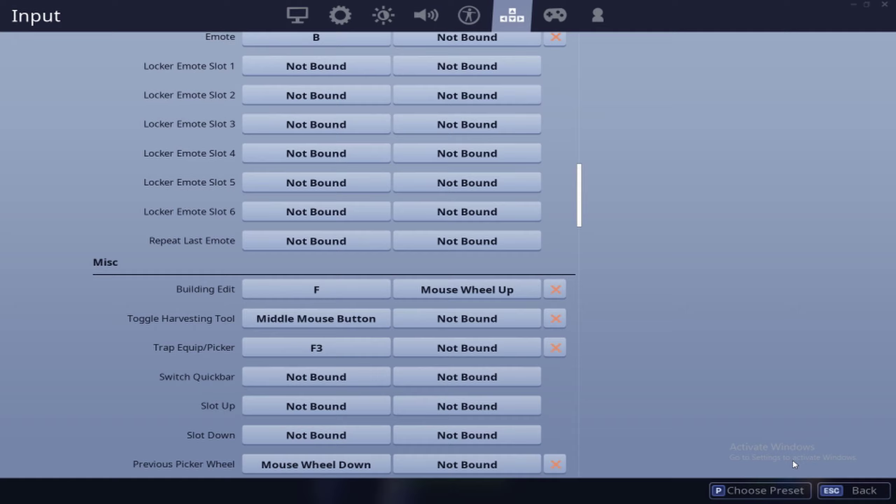
left_click(863, 491)
Switch repeatedly between the harvesting tool and the weapon in slot 2 while moving around the open area
middle_click(447, 251)
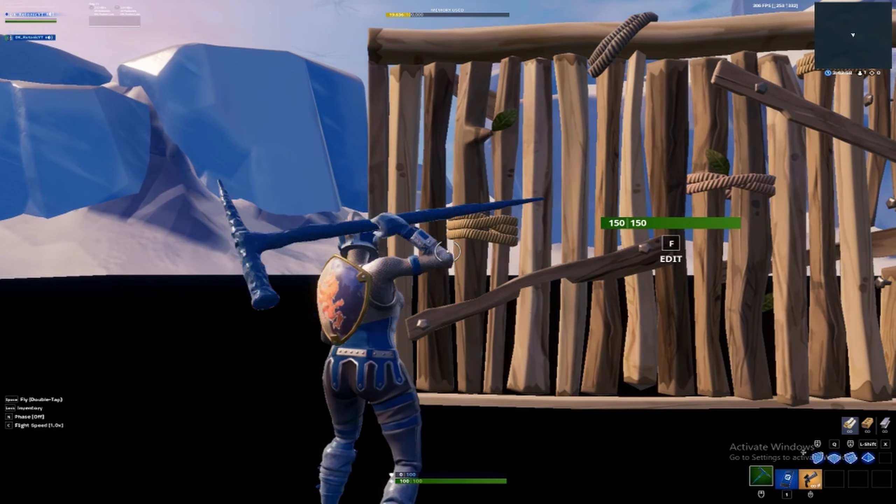
middle_click(448, 251)
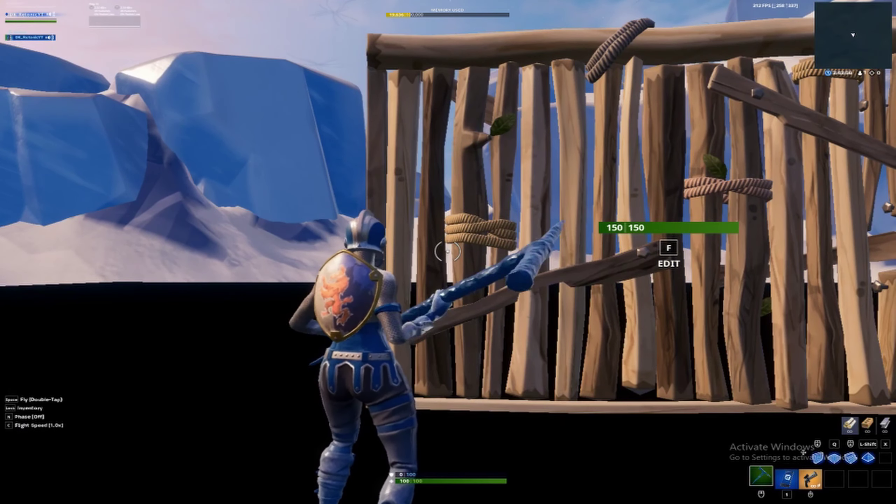
middle_click(448, 252)
scroll(448, 252, "down", 1)
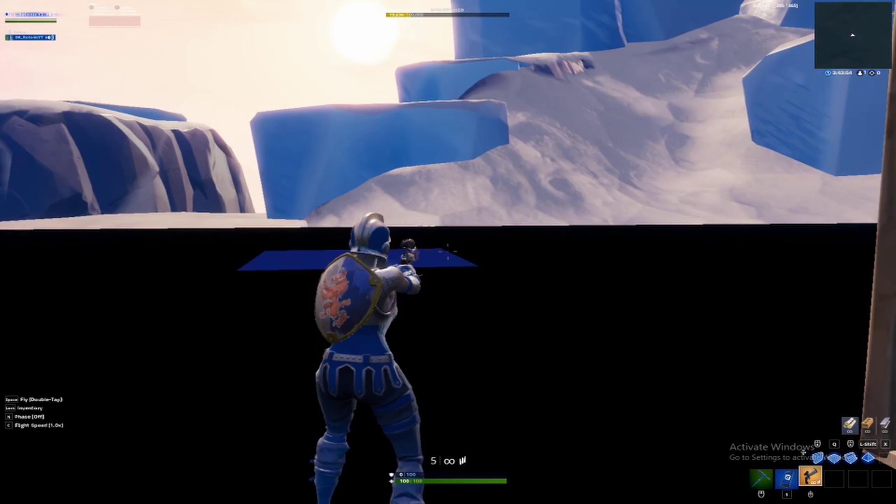
key("w")
middle_click(448, 251)
scroll(448, 252, "down", 1)
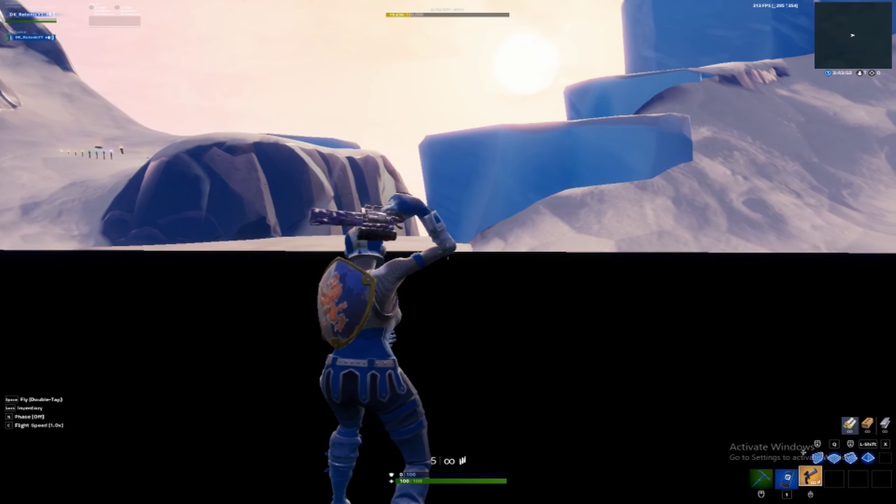
middle_click(448, 251)
scroll(447, 251, "down", 1)
middle_click(447, 251)
middle_click(447, 251)
key("w")
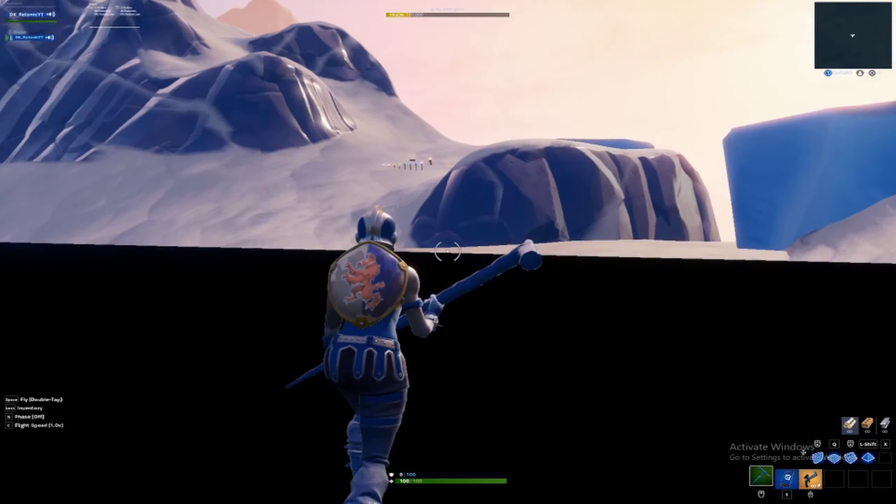
scroll(448, 251, "down", 1)
middle_click(448, 251)
left_click(448, 251)
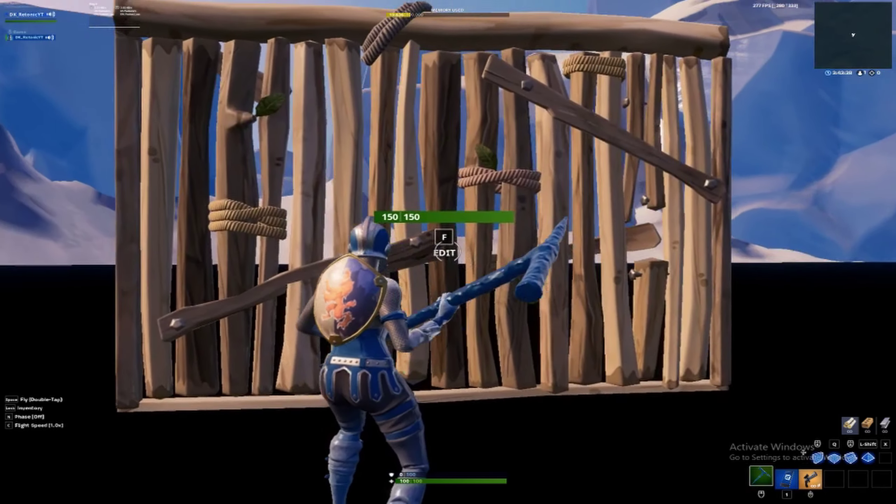
Cut a window in the centre tile of the wooden wall and equip the slot 2 weapon
key("f")
left_click(448, 252)
key("f")
key("s")
scroll(447, 252, "down", 1)
key("w")
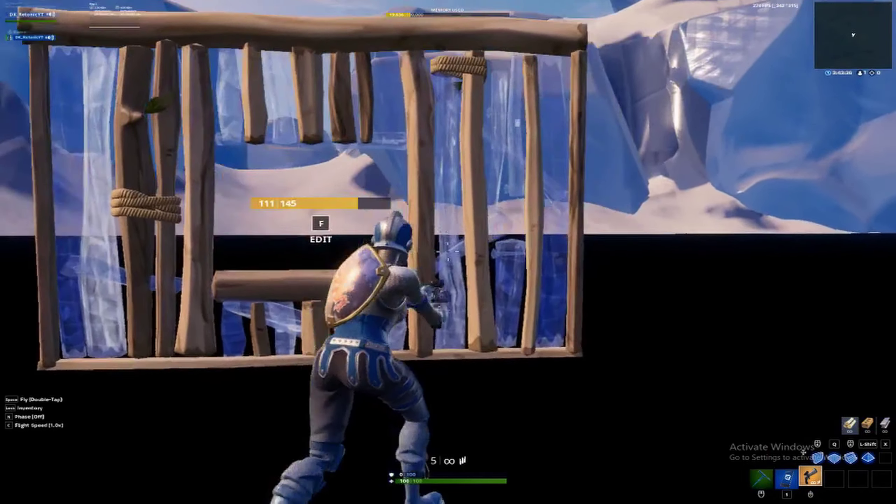
Reset the windowed wall and cut its centre window again while holding the slot 2 weapon
left_click(448, 252)
key("f")
left_click(447, 251)
key("f")
key("a")
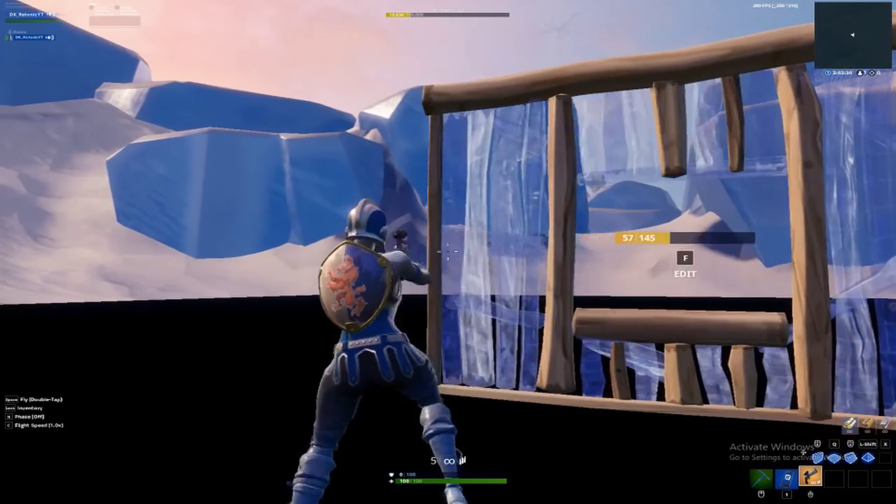
key("s")
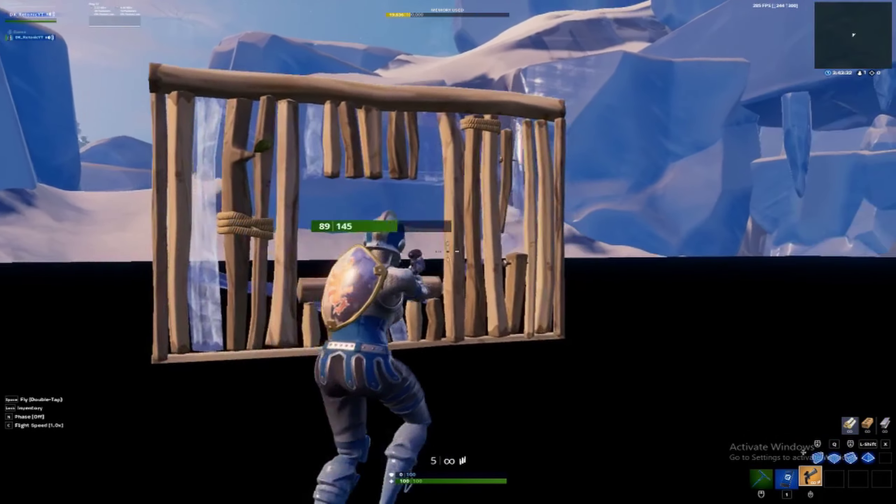
Reset the wall to full and remove its centre tile in a new edit
key("w")
key("f")
right_click(448, 251)
key("f")
key("s")
left_click(447, 251)
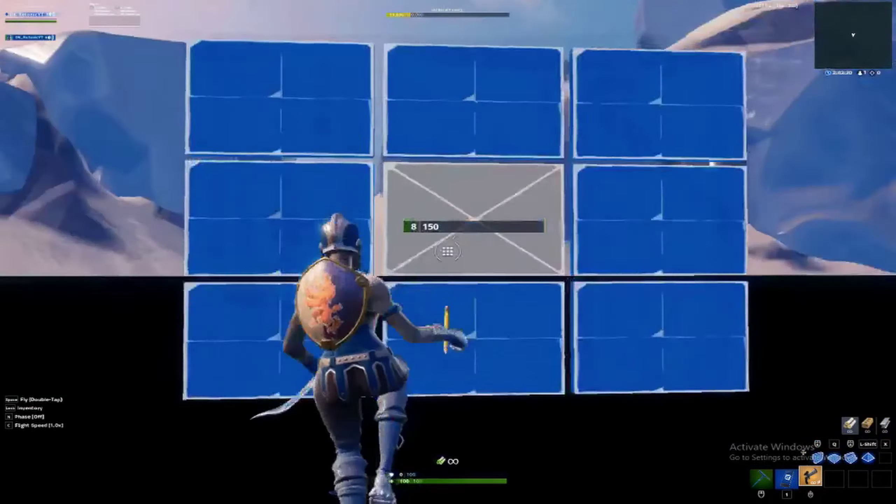
left_click(448, 251)
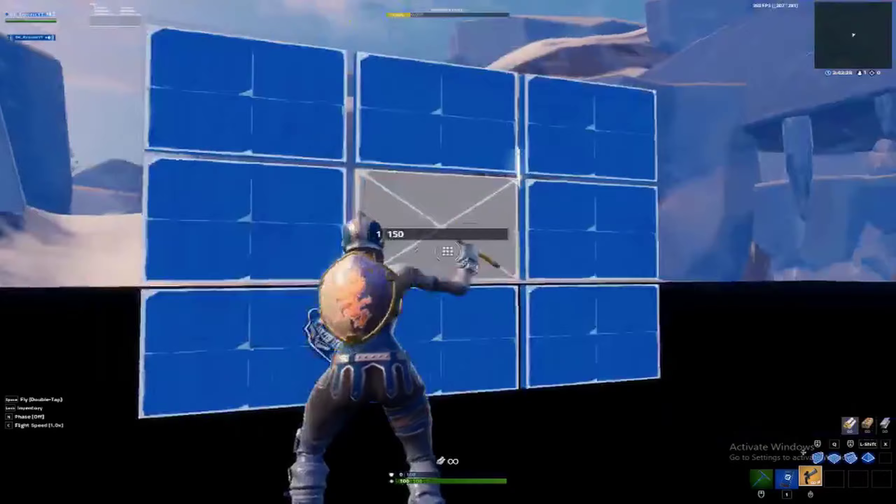
key("f")
Reset the wall, repeat the centre window edit and reset, and equip the harvesting tool
key("f")
right_click(447, 252)
key("f")
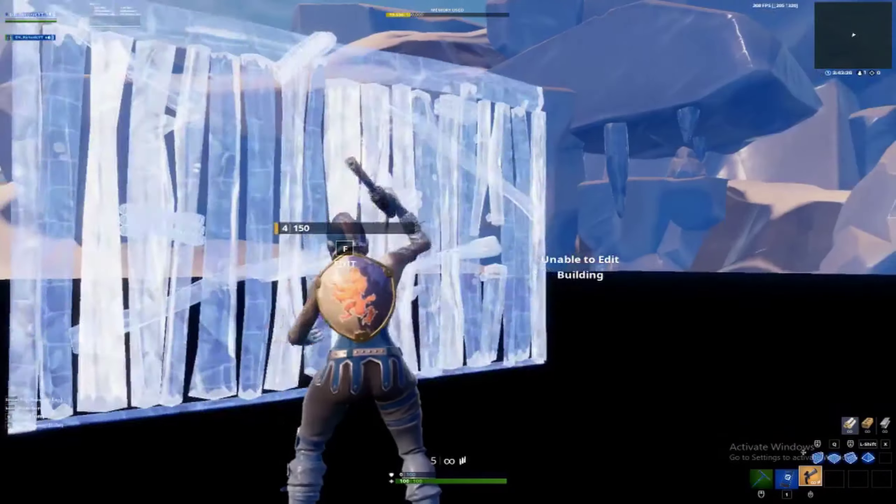
key("f")
left_click(448, 252)
key("f")
key("f")
right_click(448, 251)
key("f")
middle_click(447, 251)
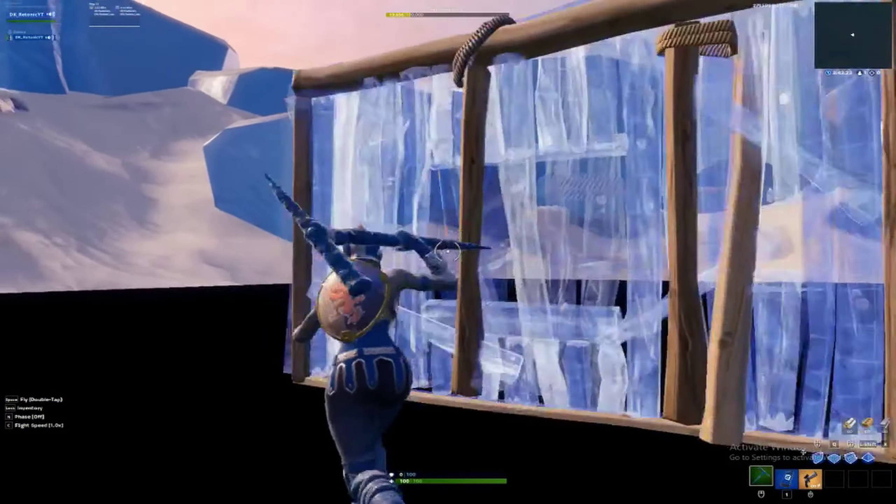
Cut a window in the wall's centre with the harvesting tool equipped and reset it to a full wall
key("f")
left_click(448, 252)
key("f")
key("f")
right_click(448, 251)
key("f")
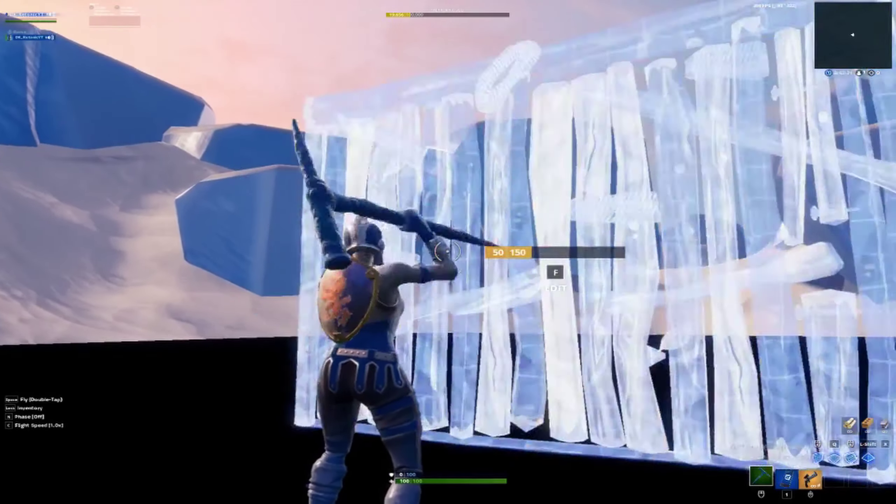
Cut and reset the wall's centre window twice in quick succession
key("f")
left_click(447, 252)
key("f")
key("f")
right_click(448, 251)
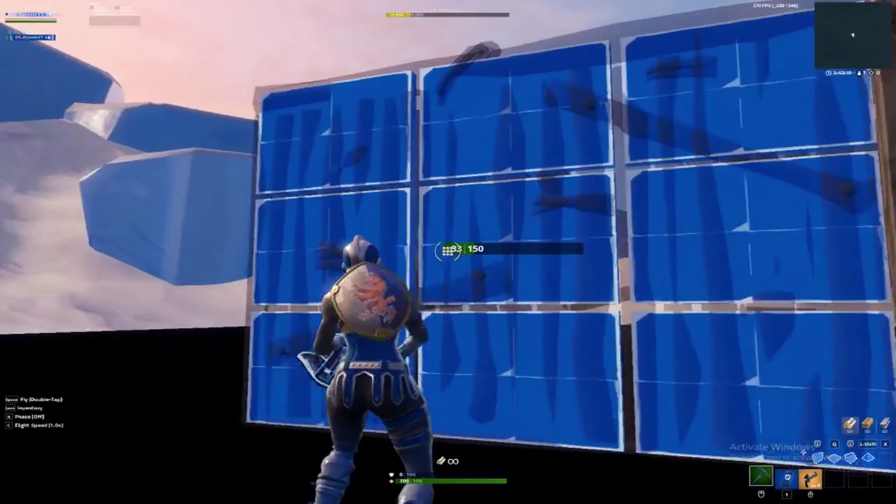
left_click(447, 252)
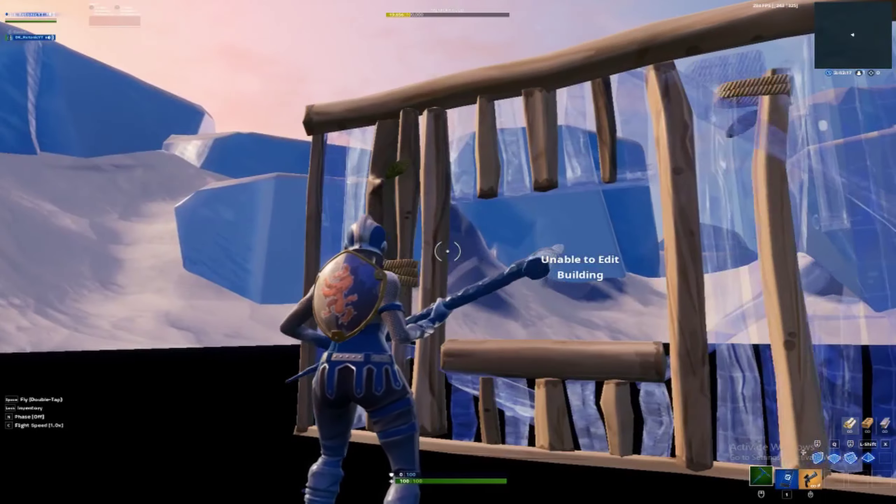
key("f")
right_click(447, 251)
key("f")
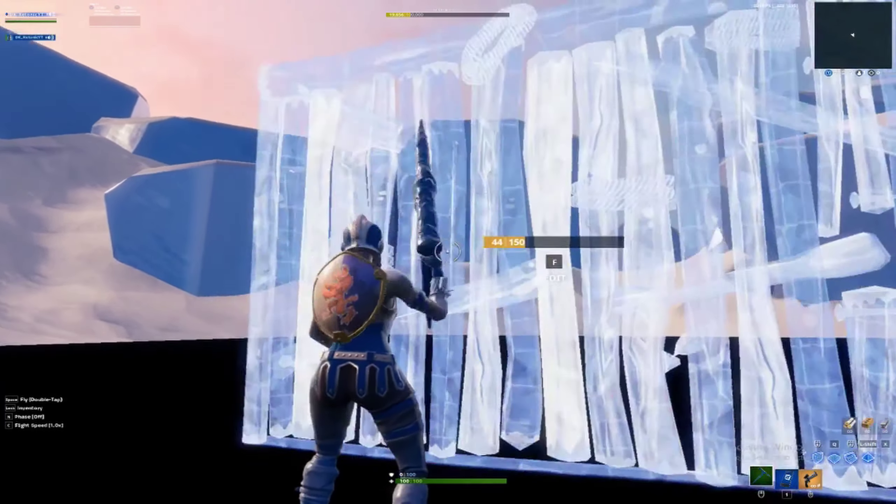
Move up close to the wall, open its centre window, and reset the edit
key("w")
key("f")
left_click(447, 251)
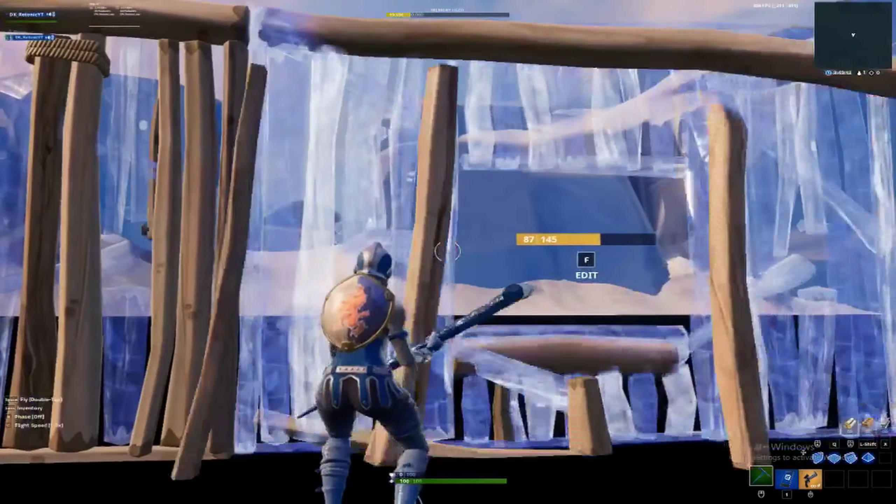
key("f")
right_click(447, 251)
key("f")
key("f")
key("s")
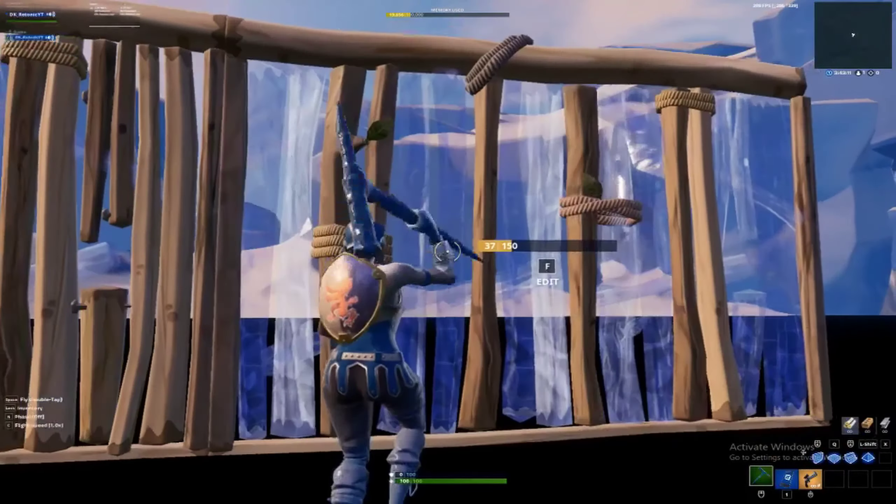
Cut the centre window with the slot 2 weapon equipped, and bring up the edit grid of the adjoining wall
scroll(447, 251, "down", 1)
key("q")
left_click(448, 252)
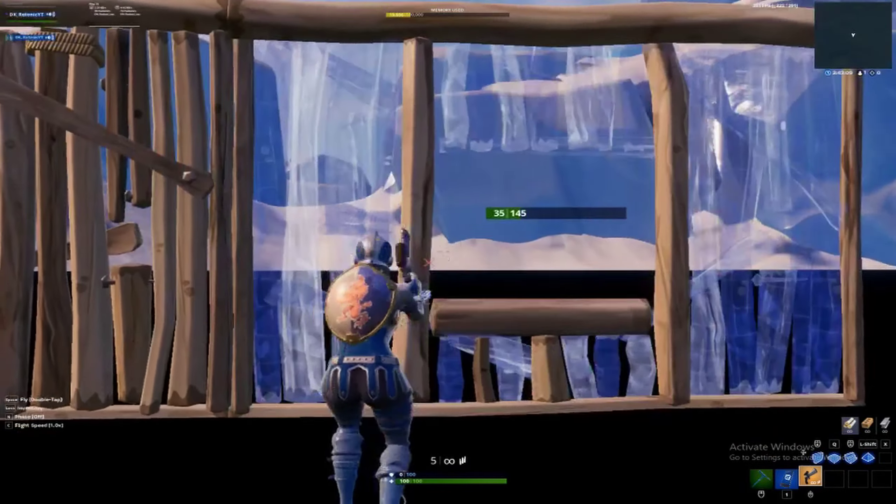
key("f")
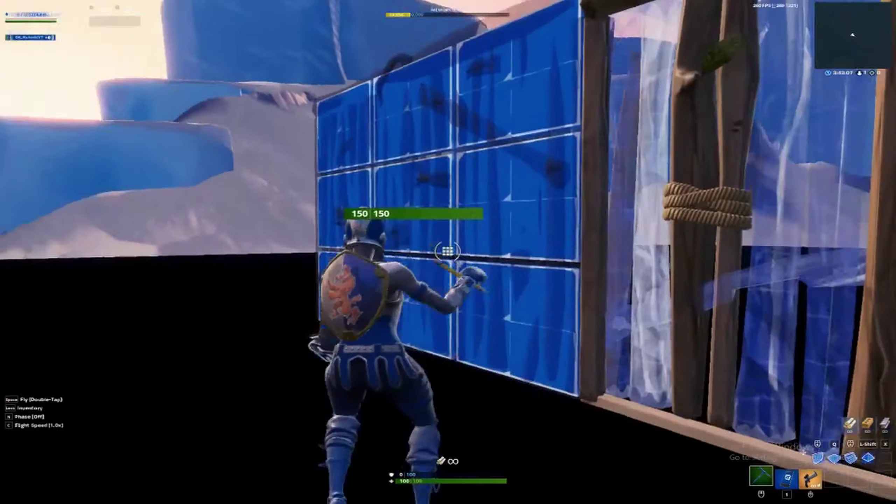
key("f")
scroll(448, 251, "up", 1)
scroll(448, 252, "down", 1)
scroll(448, 252, "up", 1)
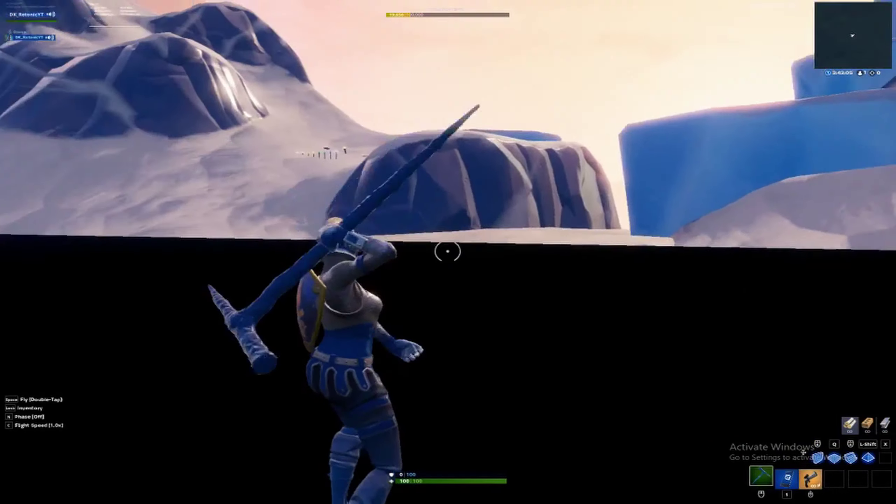
scroll(447, 251, "down", 1)
scroll(447, 252, "up", 1)
Build wooden stairs with a roof piece above them while running upward
key("w")
left_click(447, 252)
key("shift")
left_click(447, 252)
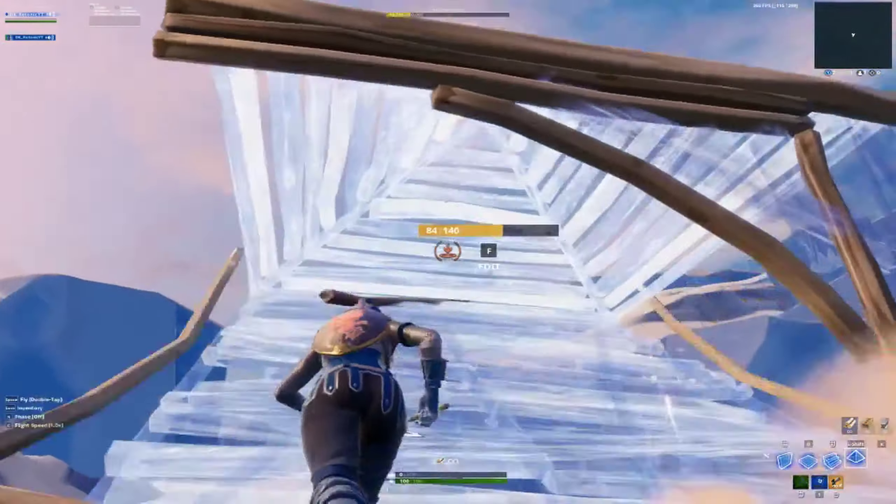
scroll(448, 251, "up", 1)
left_click(448, 252)
Edit one tile out of the wooden roof piece above the stairs
key("f")
left_click(448, 251)
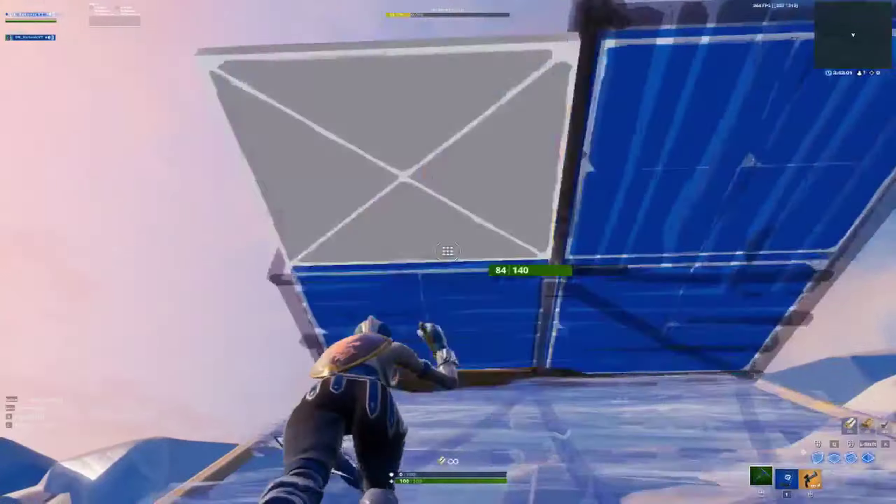
key("f")
left_click(448, 251)
key("f")
key("f")
scroll(448, 252, "up", 1)
key("w")
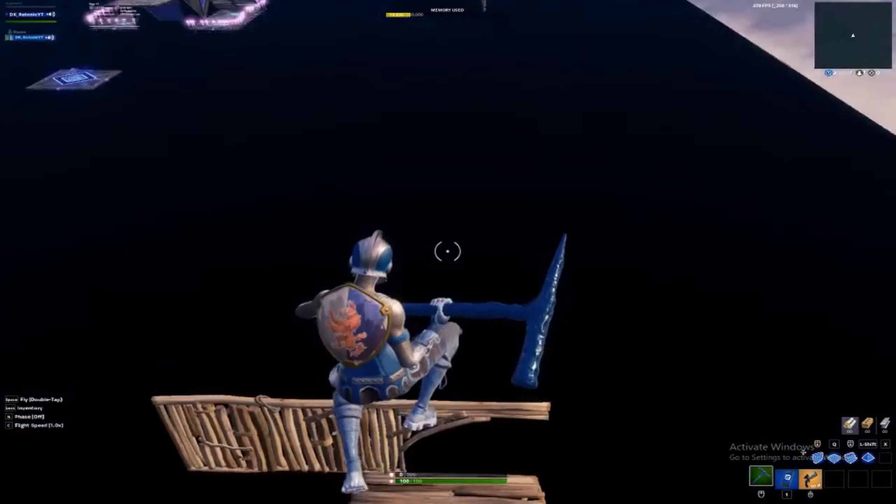
key("w")
scroll(447, 251, "down", 1)
key("w")
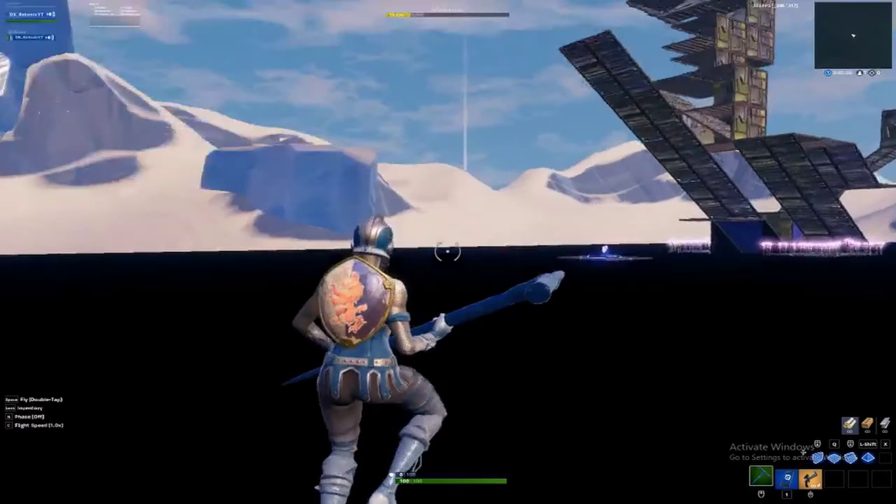
key("space")
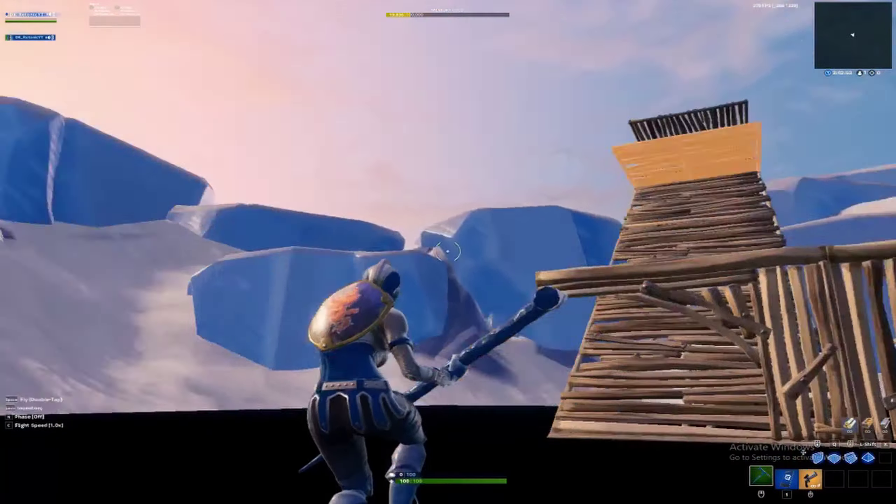